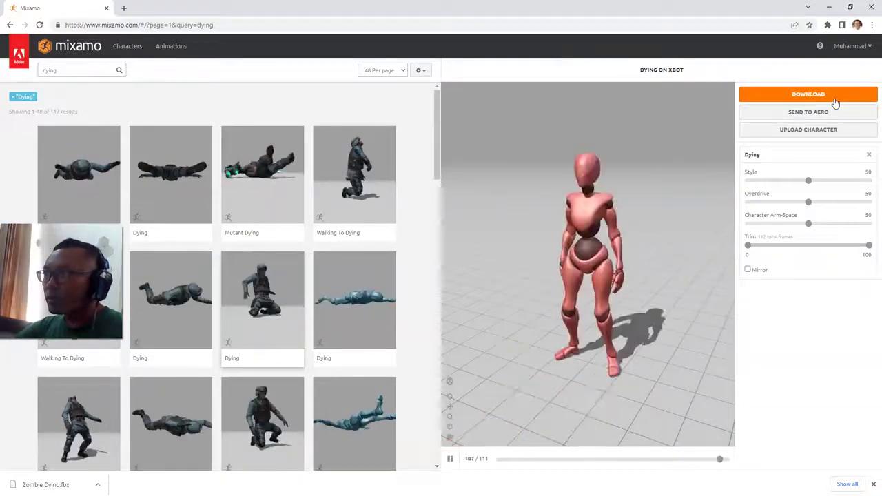
Step: Download the previewed Dying animation as FBX Binary with skin at 30 frames per second, saving it as Dying.fbx in the NgaripMob folder
click(779, 103)
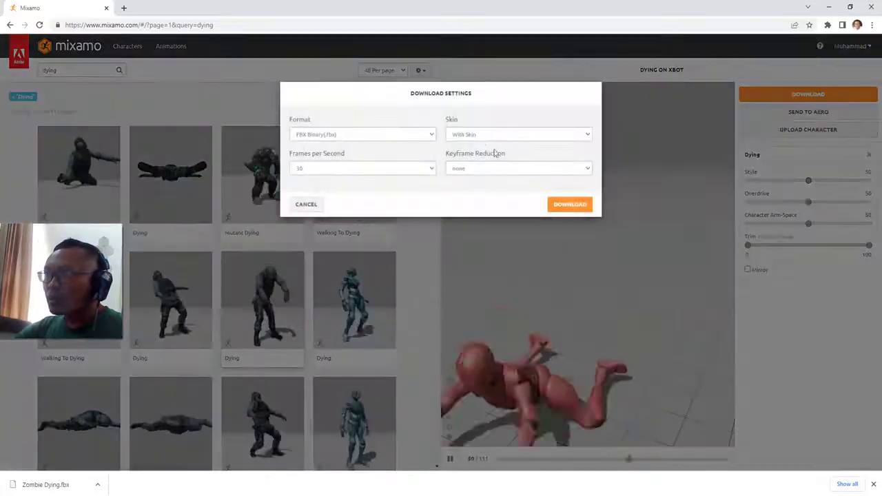
click(465, 135)
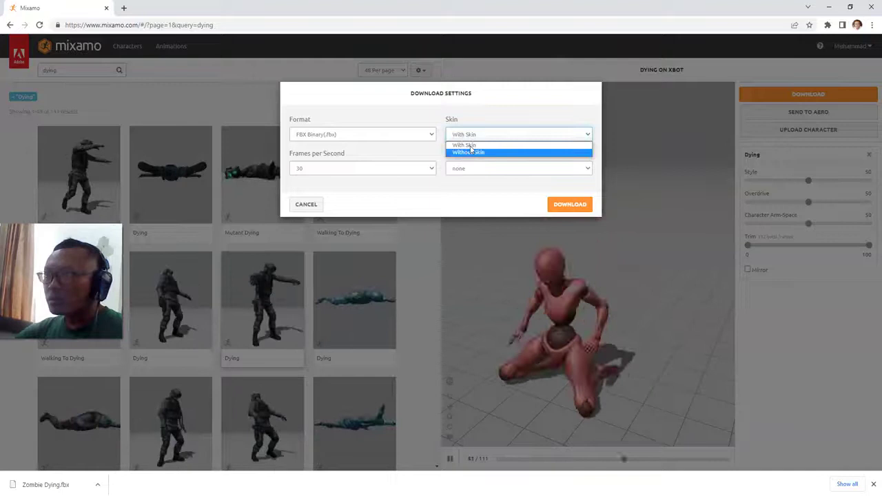
click(472, 146)
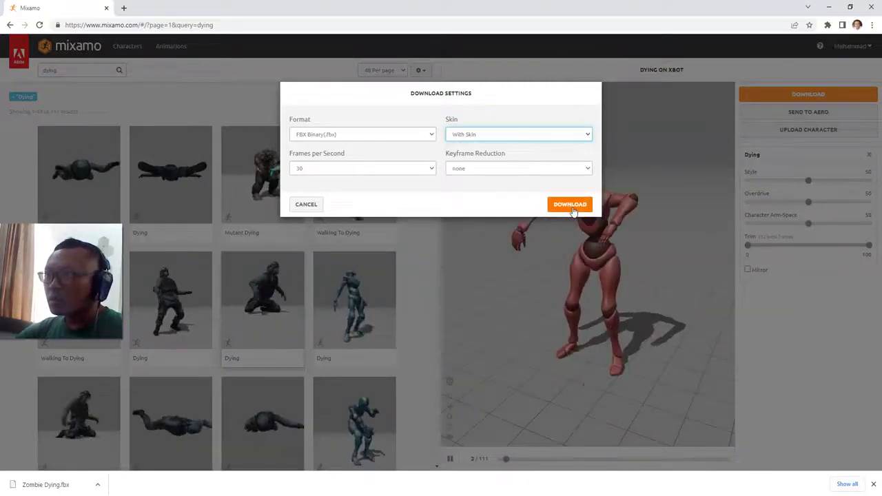
click(570, 204)
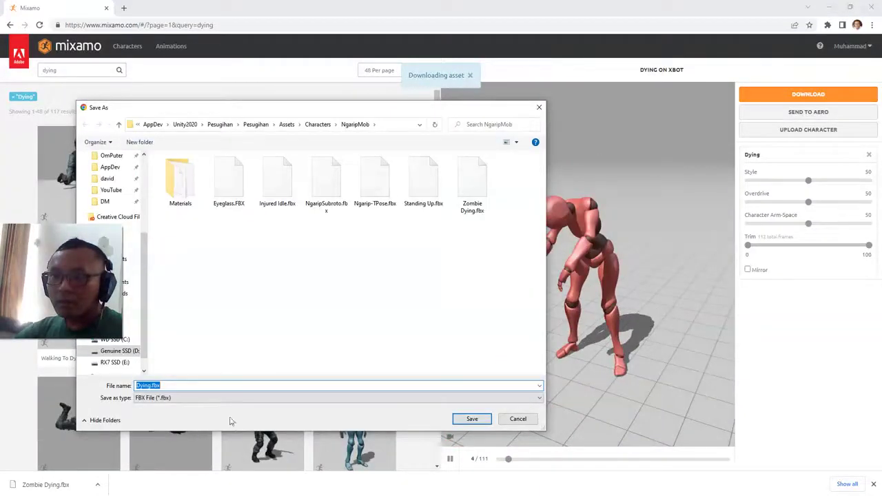
click(473, 422)
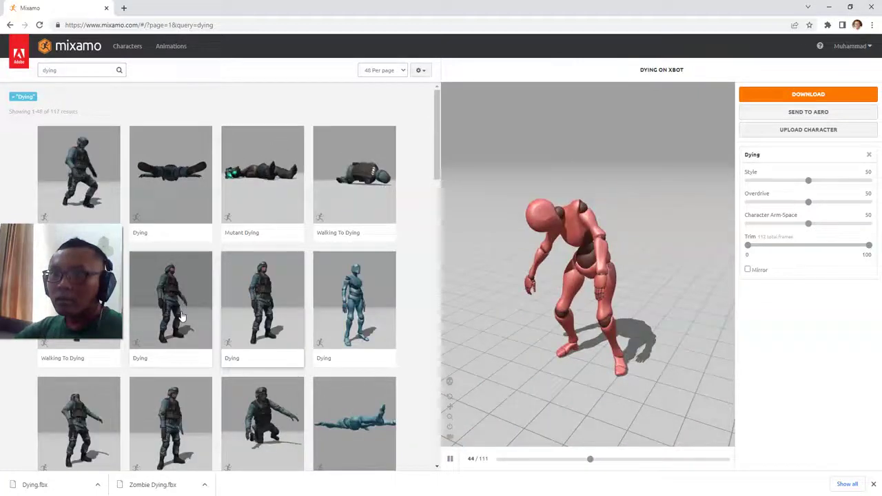
Step: Download the Dying animation beside it, second in the second results row, with skin as Dying (1).fbx in the NgaripMob folder
click(181, 316)
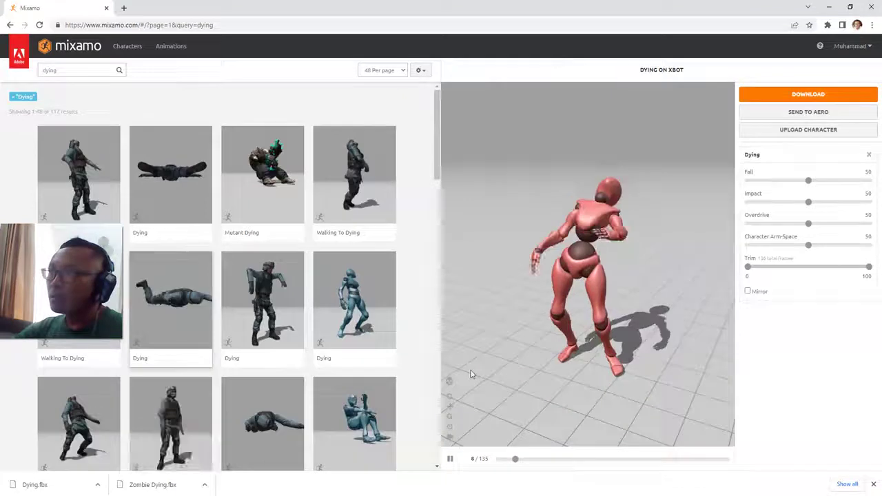
click(816, 96)
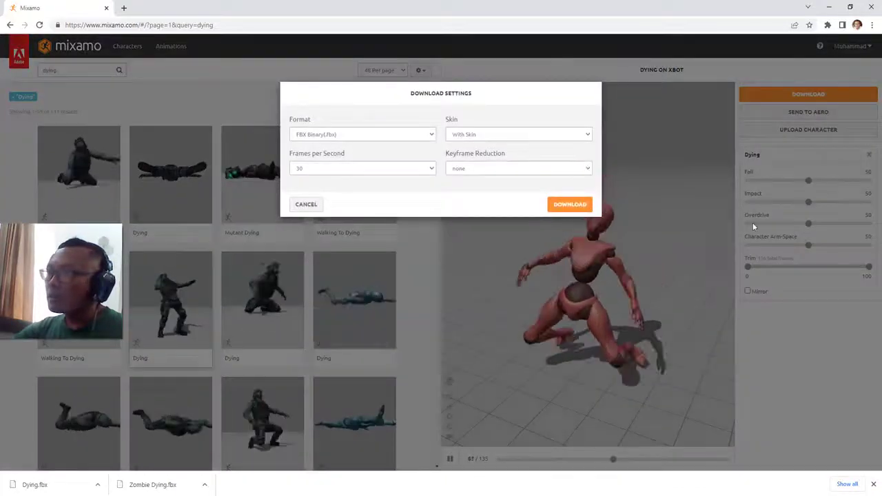
click(569, 204)
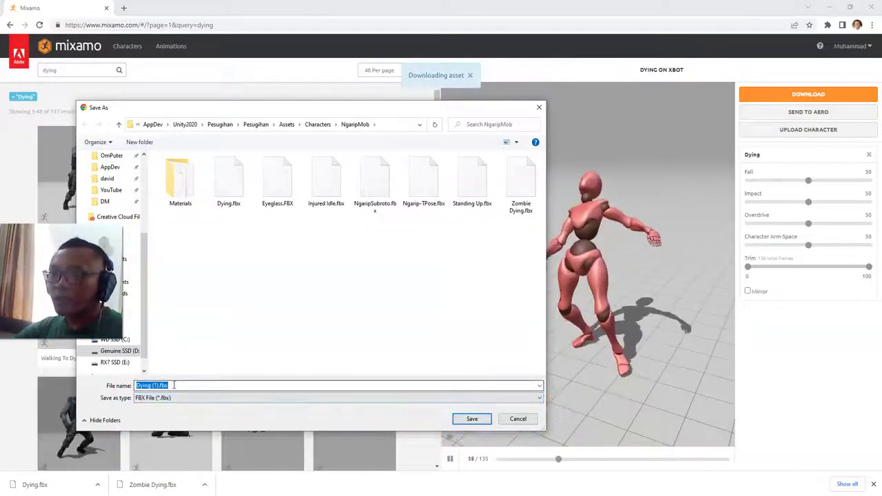
click(473, 419)
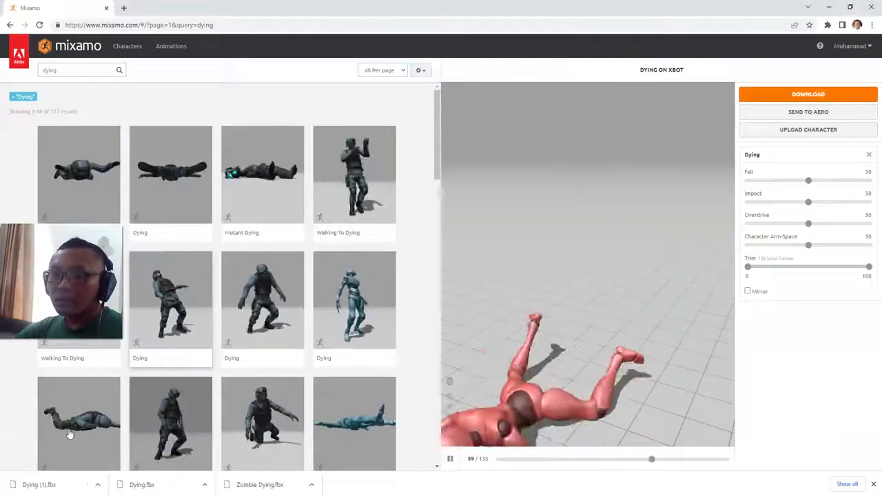
Step: Download the first animation in the third results row with skin as Dying (2).fbx in the NgaripMob folder
click(95, 433)
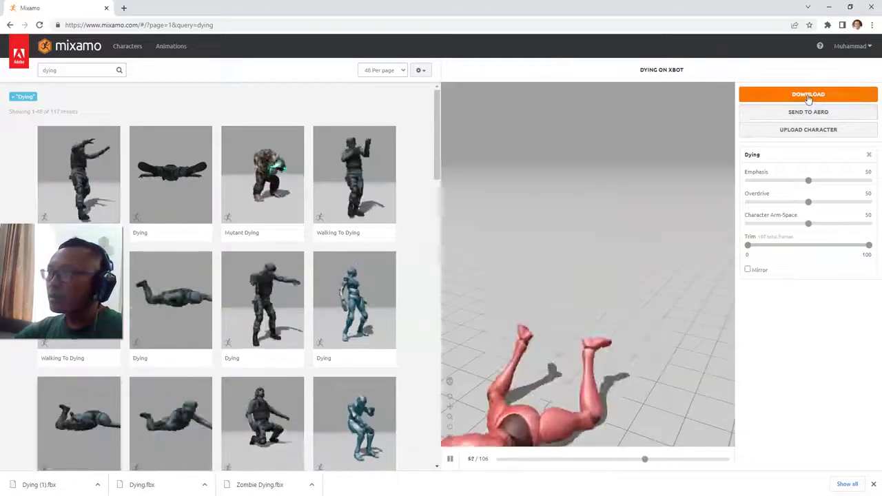
click(808, 94)
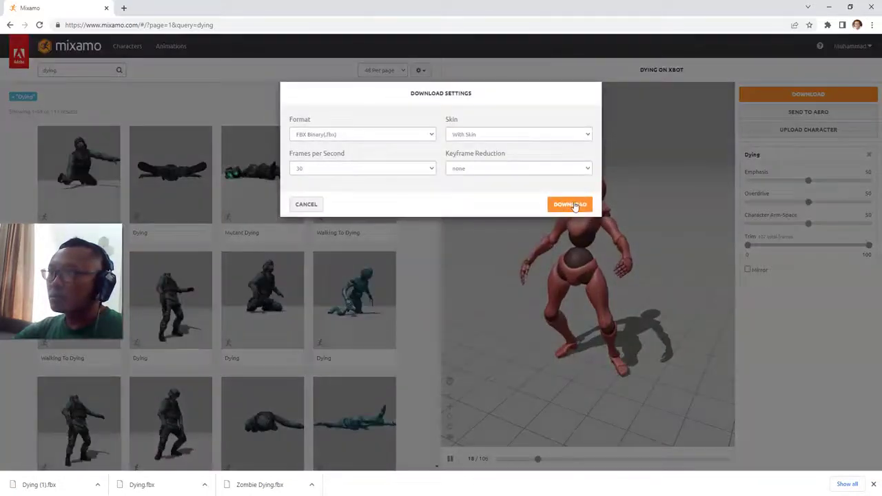
click(570, 203)
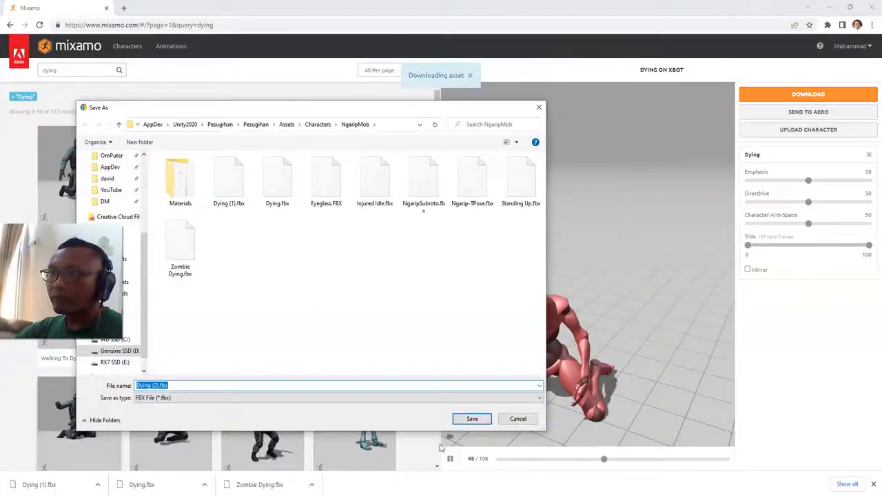
click(471, 418)
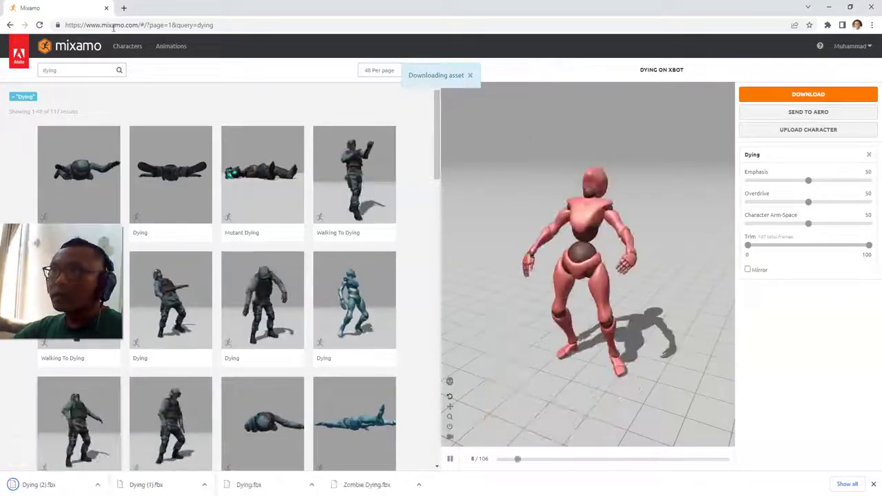
Step: Close the browser and switch to the Pesugihan project in Unity
click(873, 9)
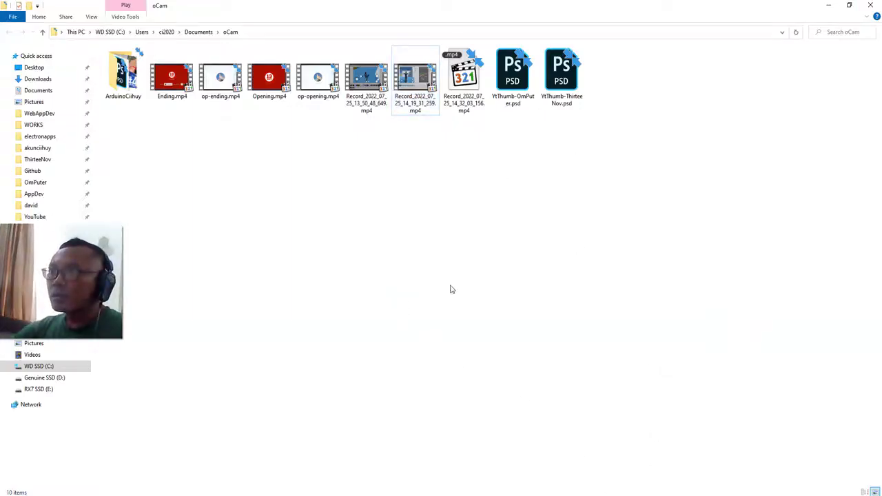
key(alt+Tab)
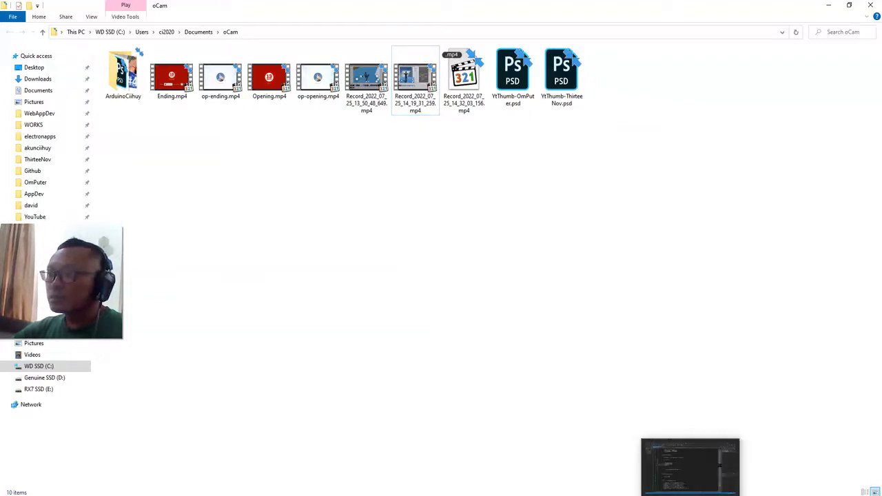
key(alt+Tab)
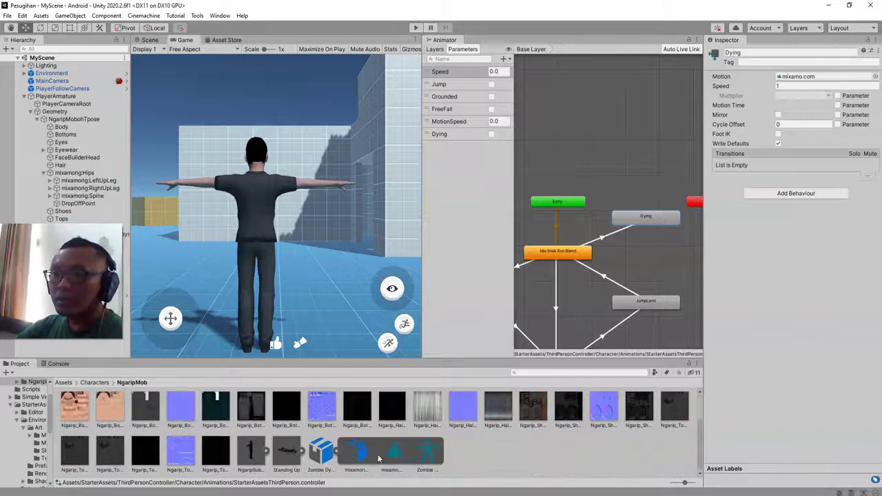
Step: Set the rig animation type of the Dying, Dying (1) and Dying (2) models to Humanoid and apply the import settings
scroll(338, 452, up, 2)
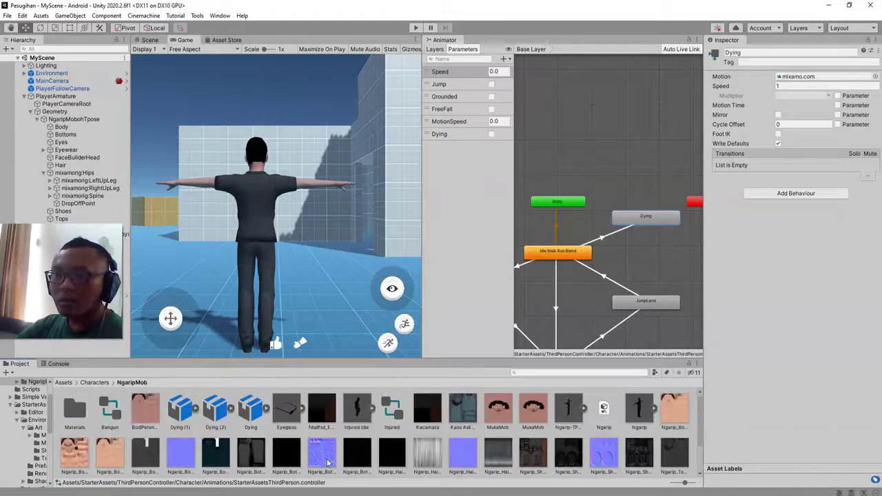
click(177, 408)
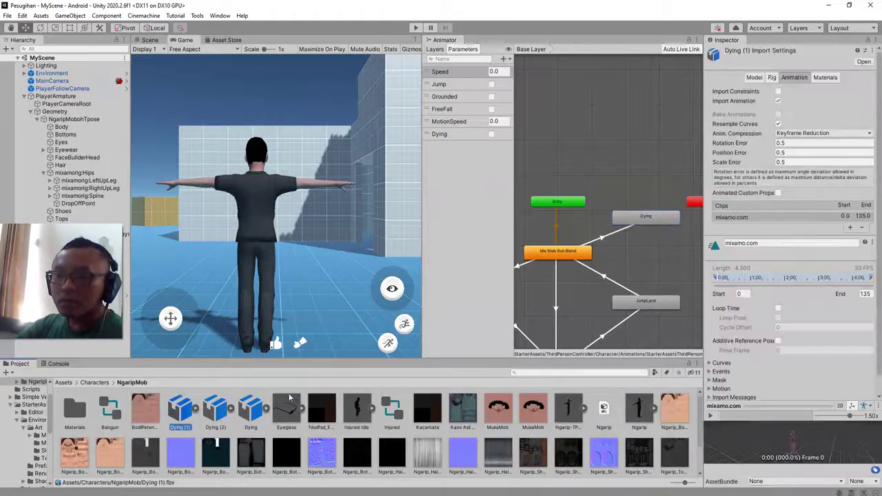
ctrl+click(215, 408)
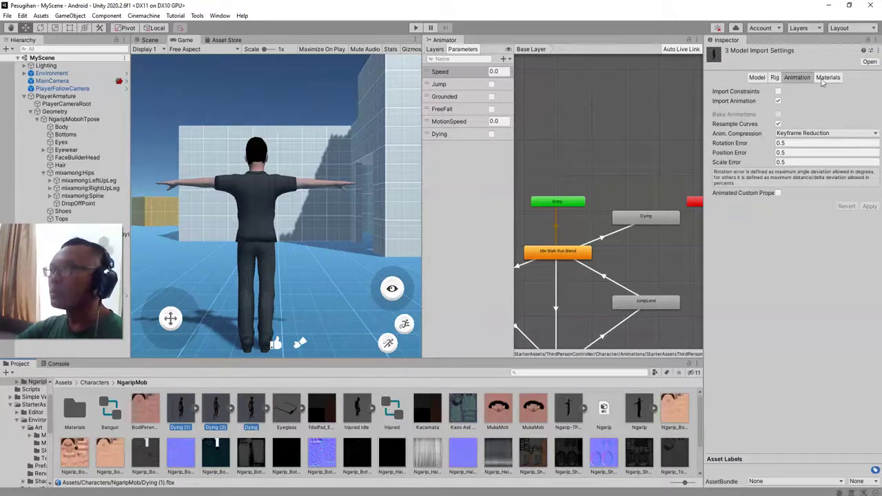
click(775, 78)
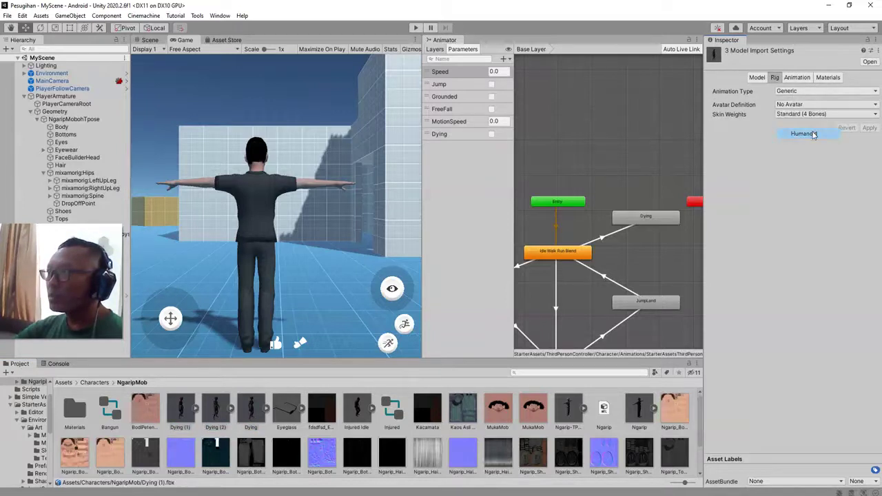
click(869, 151)
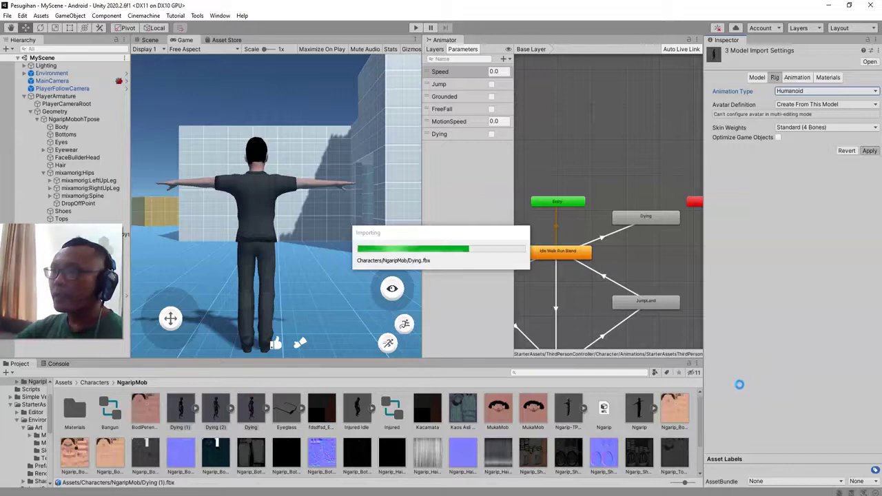
Step: Assign the mixamo.com clip from Dying.fbx as the motion of the Dying state in the Animator
click(617, 174)
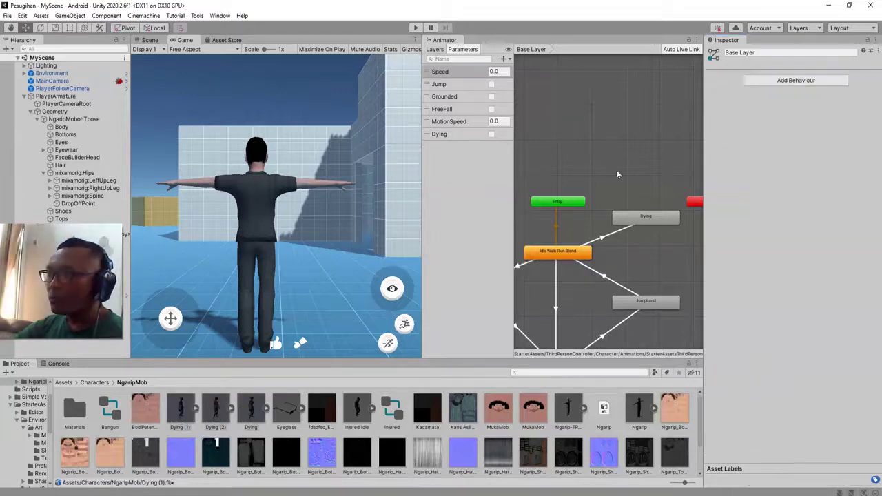
double_click(648, 219)
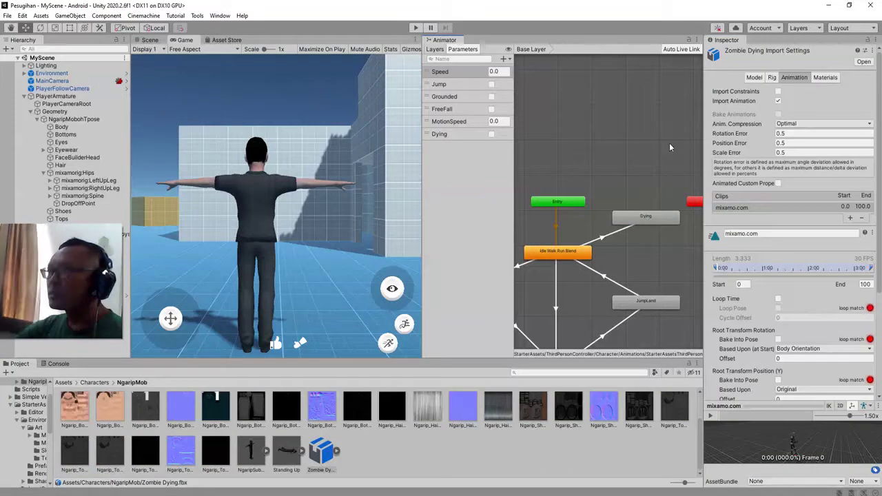
click(670, 160)
click(656, 217)
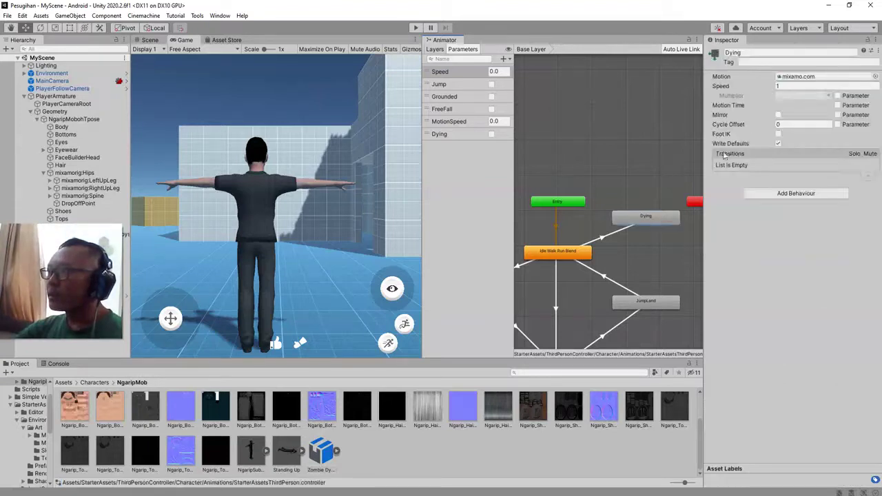
click(876, 77)
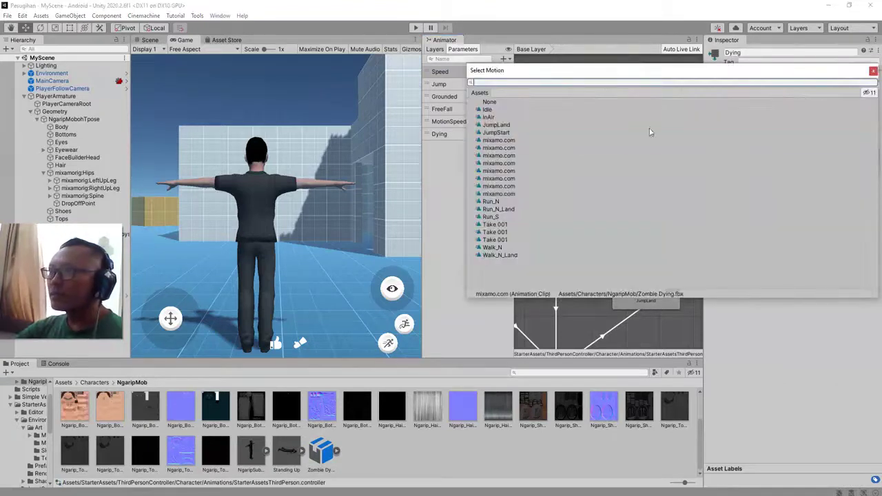
click(502, 141)
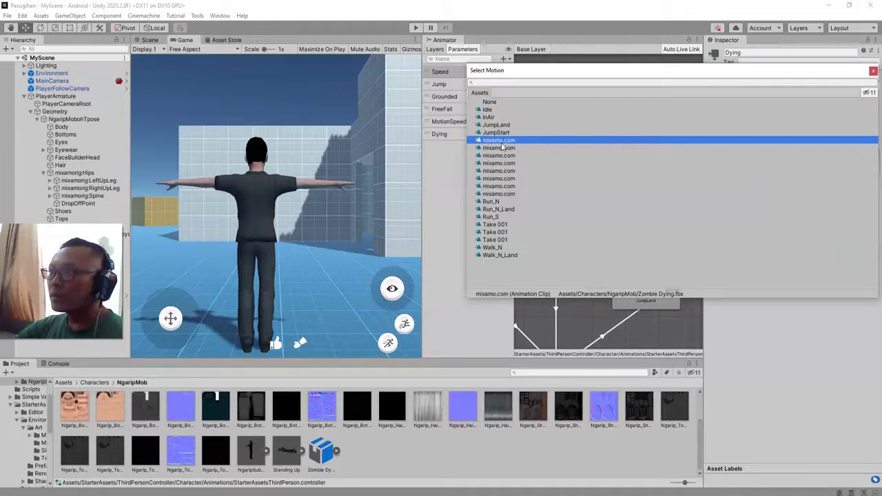
click(503, 149)
click(502, 156)
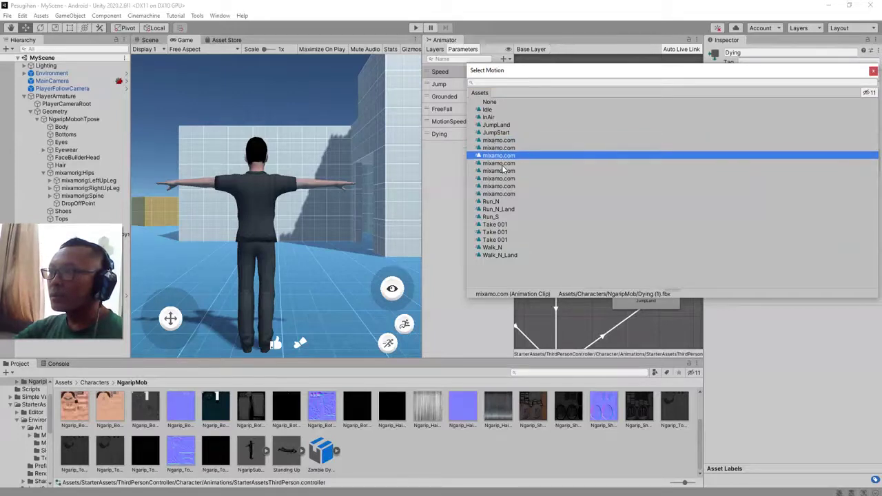
click(503, 164)
click(506, 172)
click(506, 178)
click(508, 186)
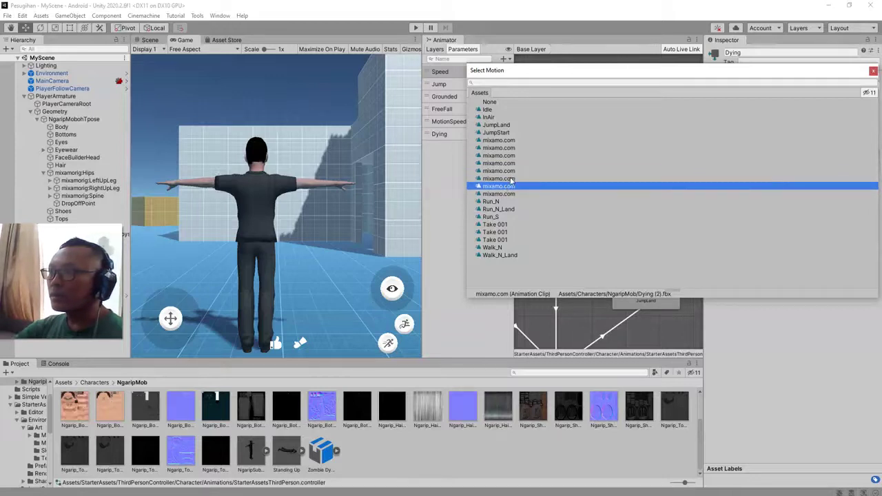
click(511, 179)
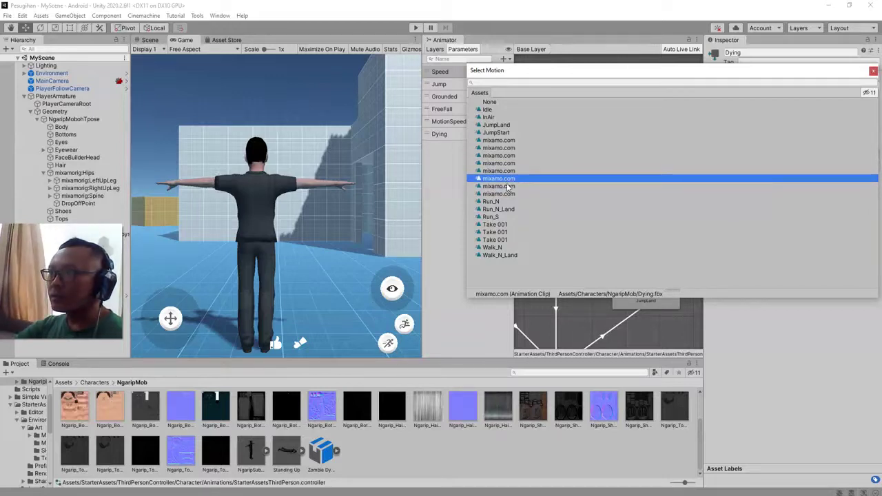
double_click(504, 180)
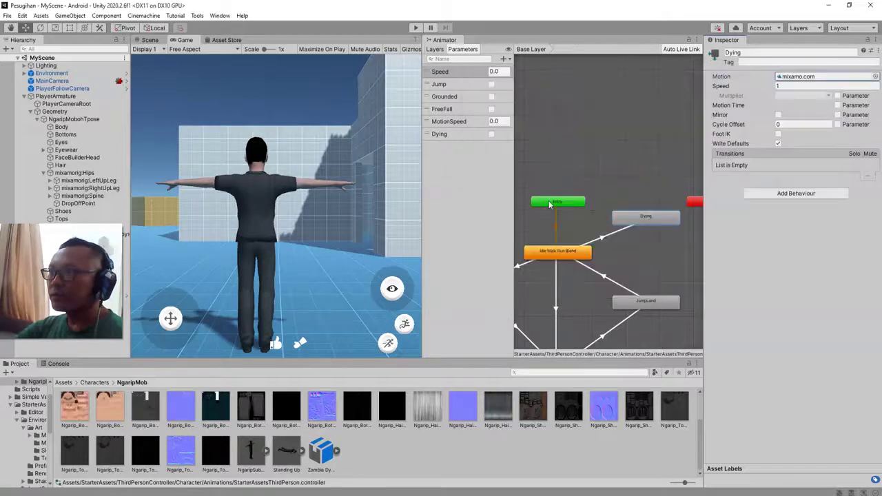
Step: Run the game, walk the character forward until the dying animation plays, and stop play mode
click(417, 29)
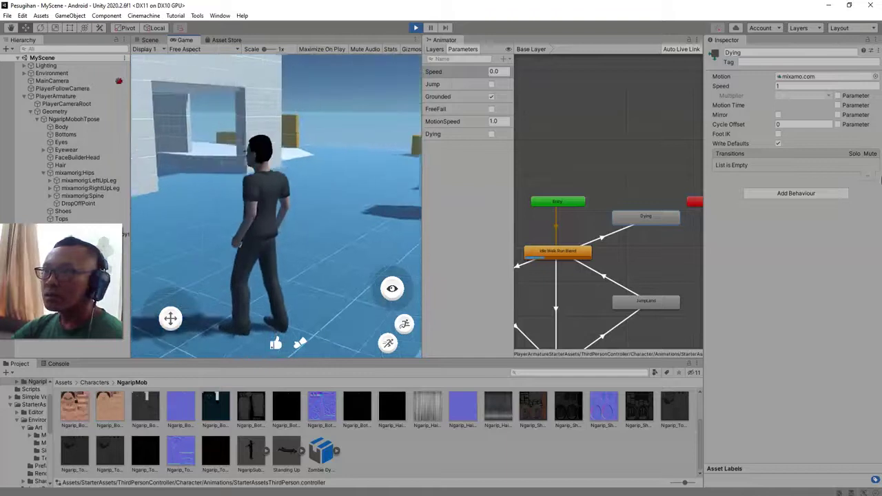
key(w)
key(w)
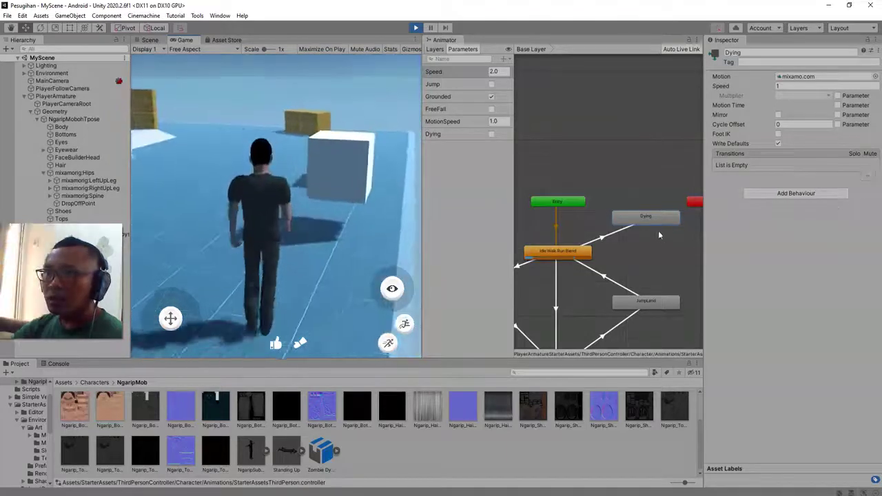
key(w)
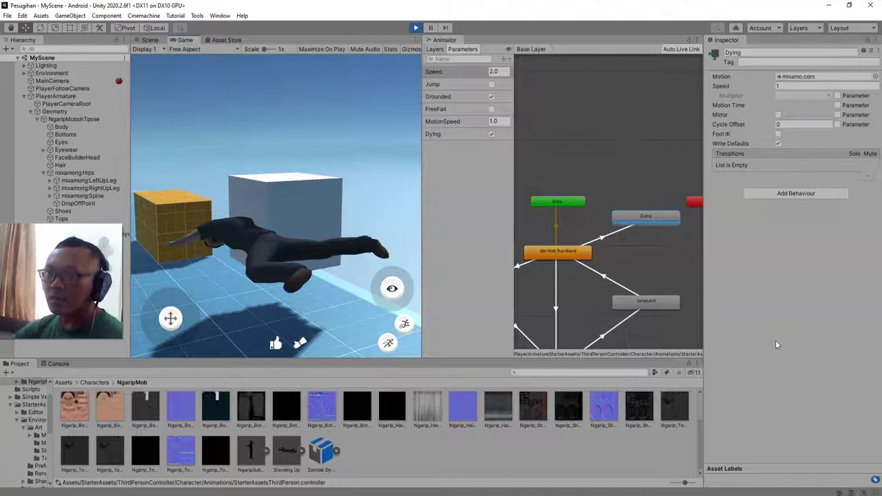
click(416, 29)
Step: Assign the mixamo.com clip from Dying (1).fbx as the motion of the Dying state in the Animator
click(657, 173)
click(650, 220)
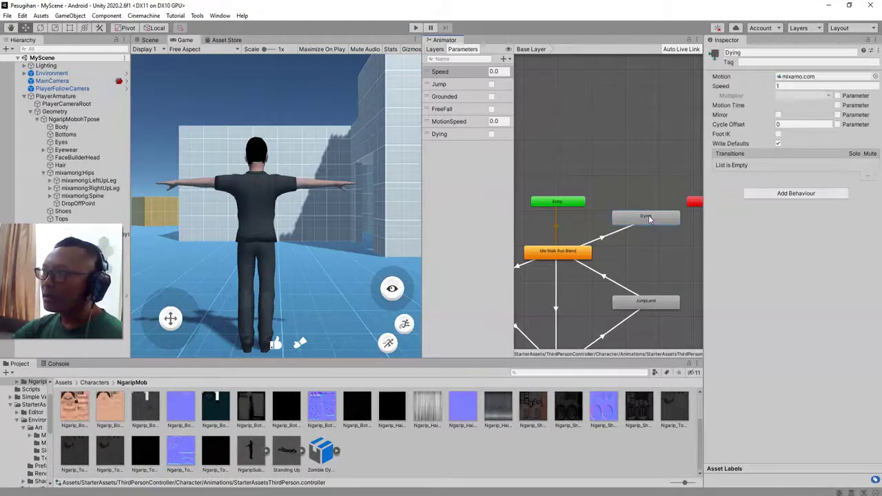
click(876, 76)
click(508, 163)
click(508, 156)
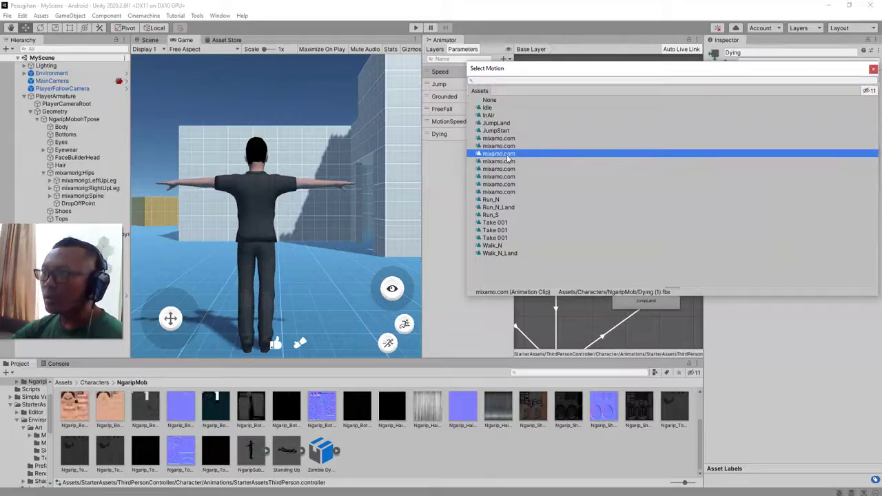
double_click(508, 157)
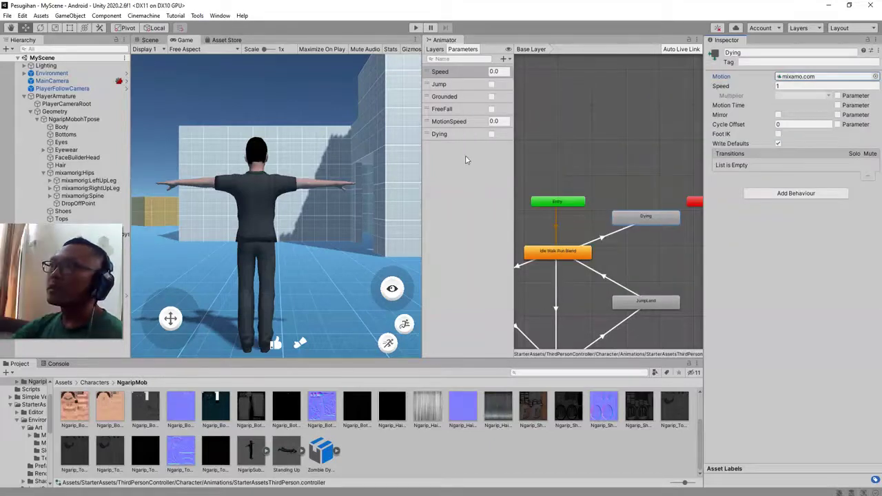
Step: Play-test the Dying (1) motion by running the character forward until the dying animation plays, and stop play mode
click(416, 27)
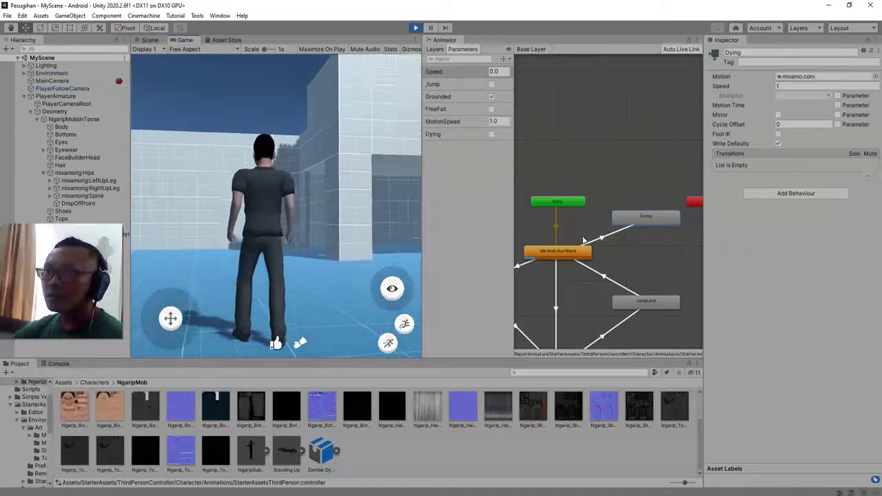
key(w)
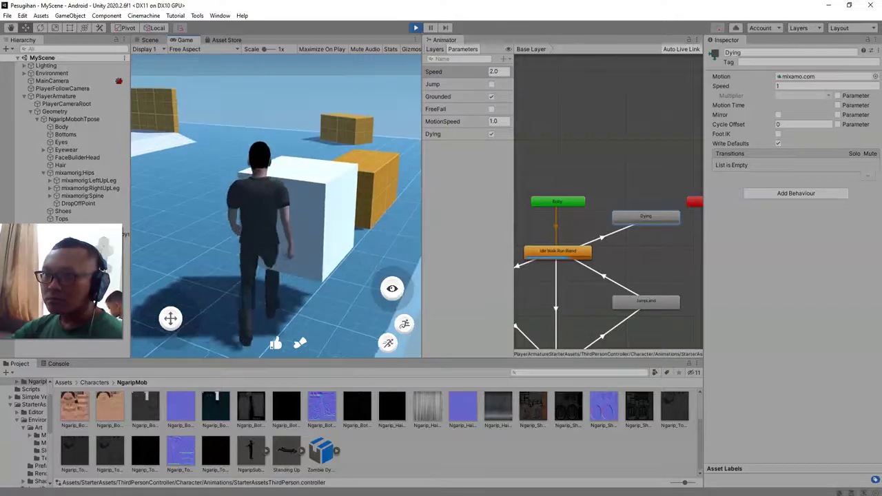
mouse_move(618, 495)
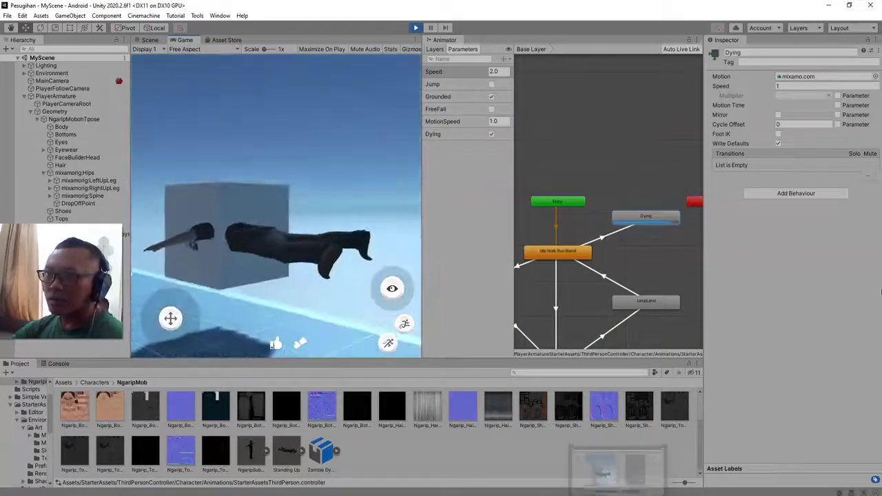
key(ctrl+p)
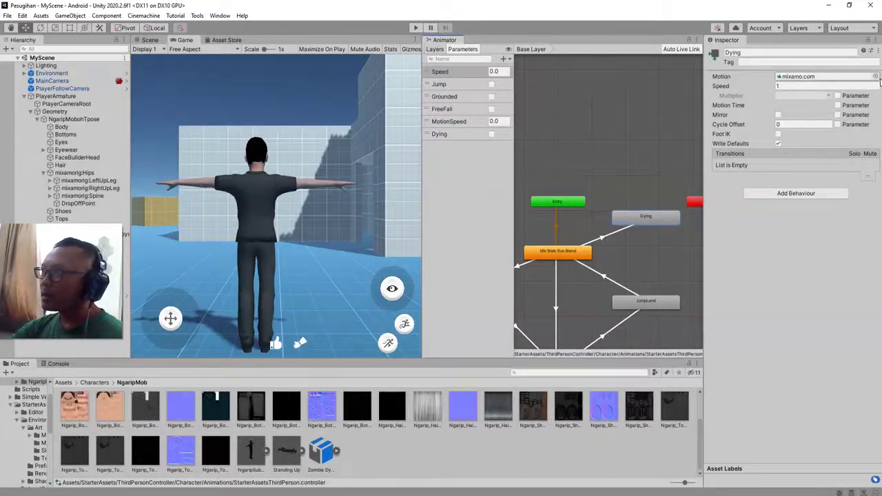
Step: Check the source files of the mixamo.com clips and assign the one from Dying (2).fbx as the Dying state's motion
click(876, 77)
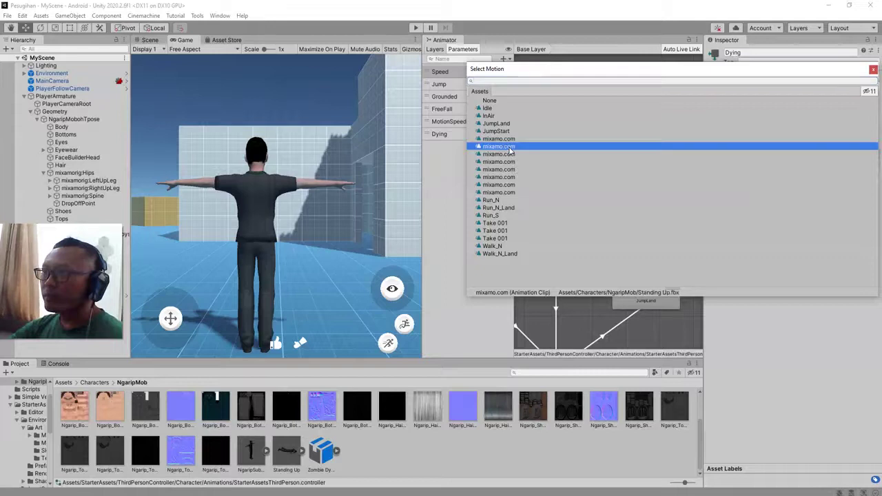
click(505, 140)
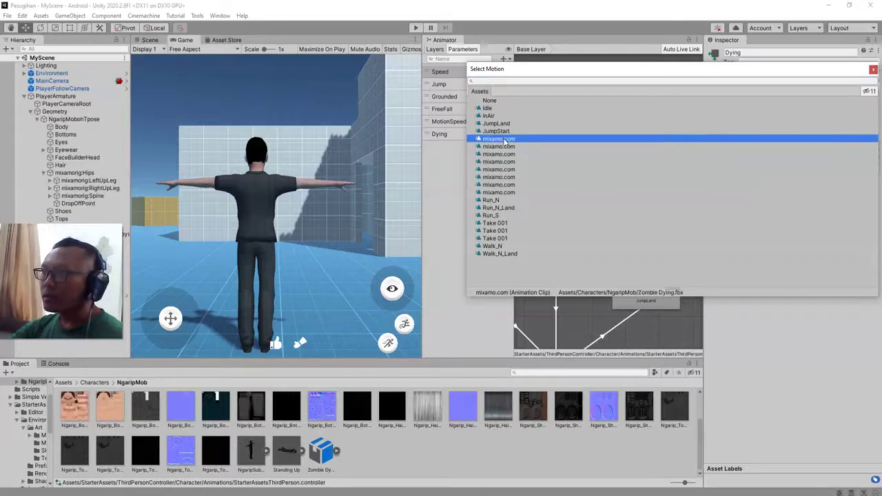
click(505, 154)
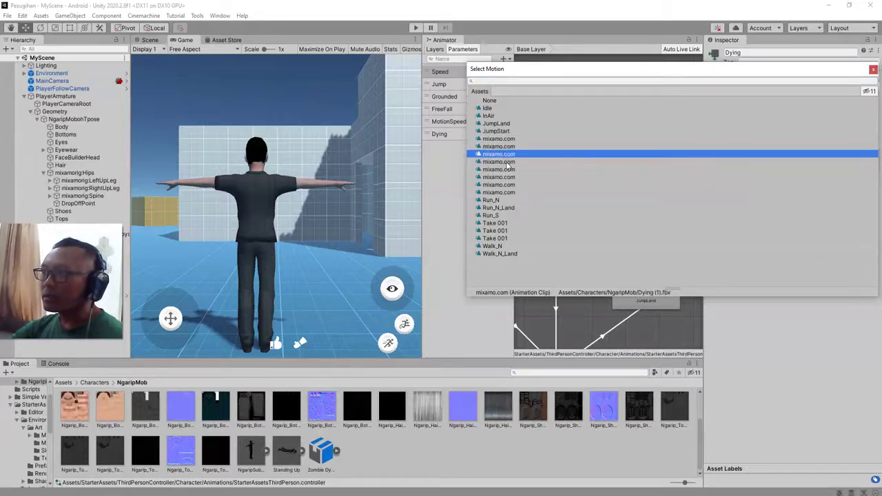
click(507, 162)
click(506, 169)
click(509, 177)
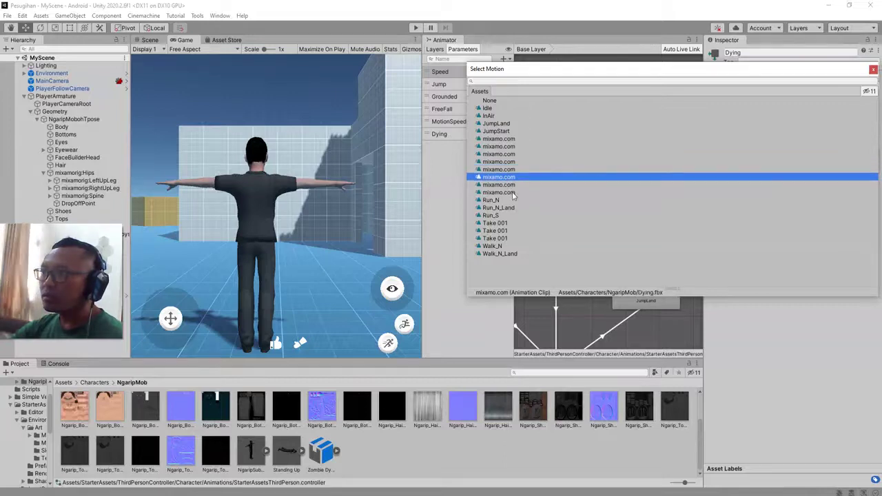
click(512, 192)
click(510, 147)
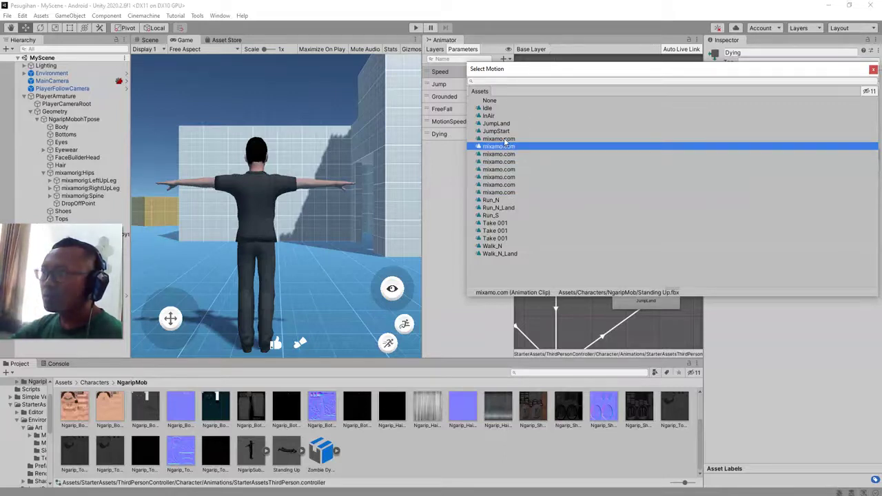
click(505, 139)
click(508, 154)
click(507, 162)
click(509, 178)
click(509, 185)
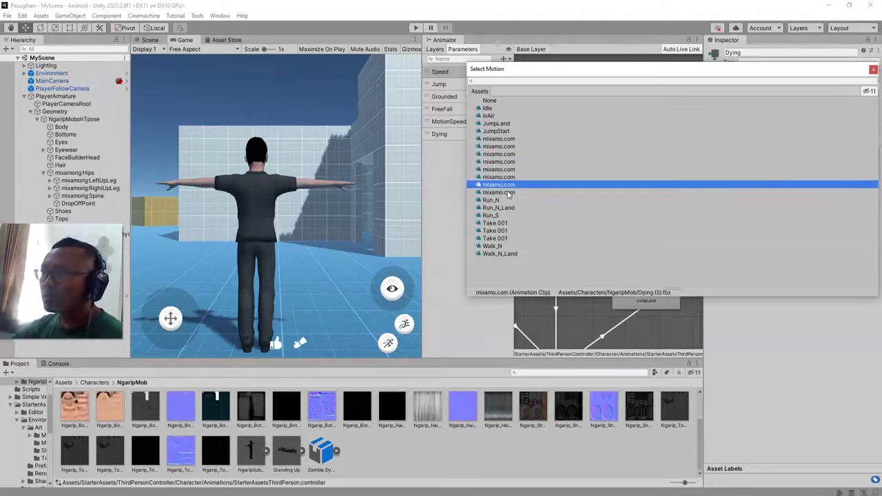
double_click(510, 191)
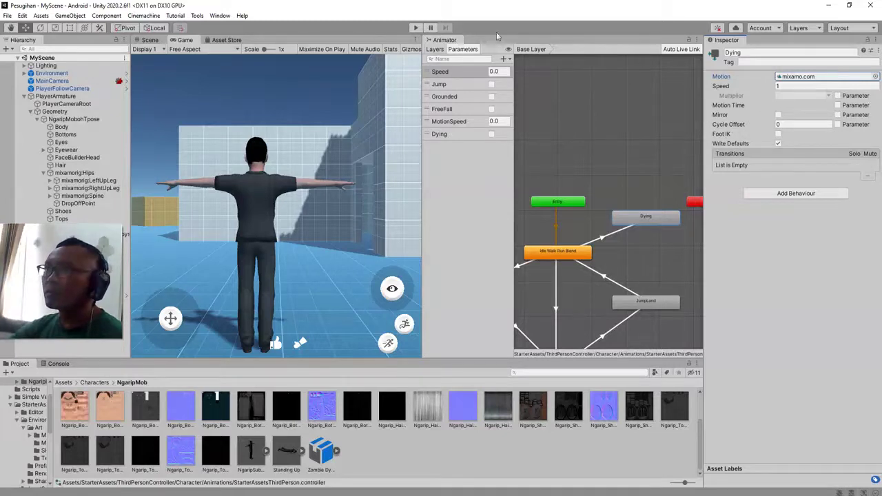
Step: Play-test the Dying (2) motion by running the character around the boxes, triggering the dying animation, and stopping play mode
click(414, 28)
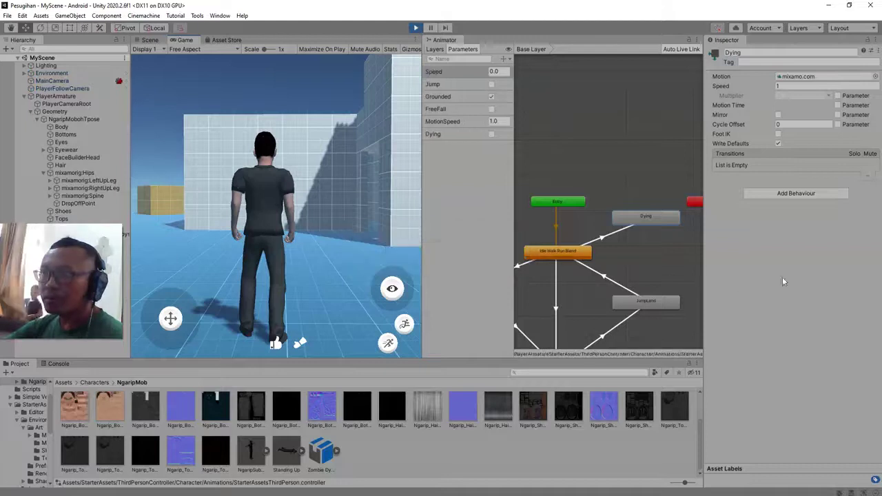
key(w)
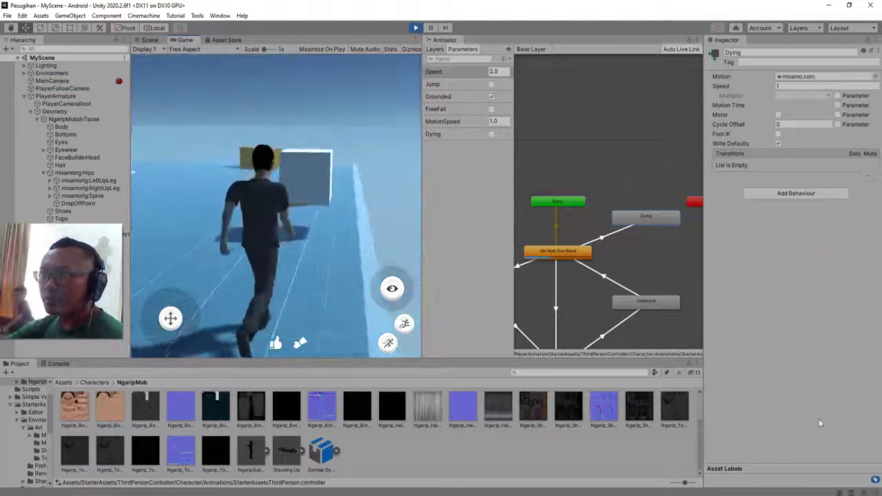
key(w)
key(a)
key(s)
key(w)
key(d)
key(s)
key(w)
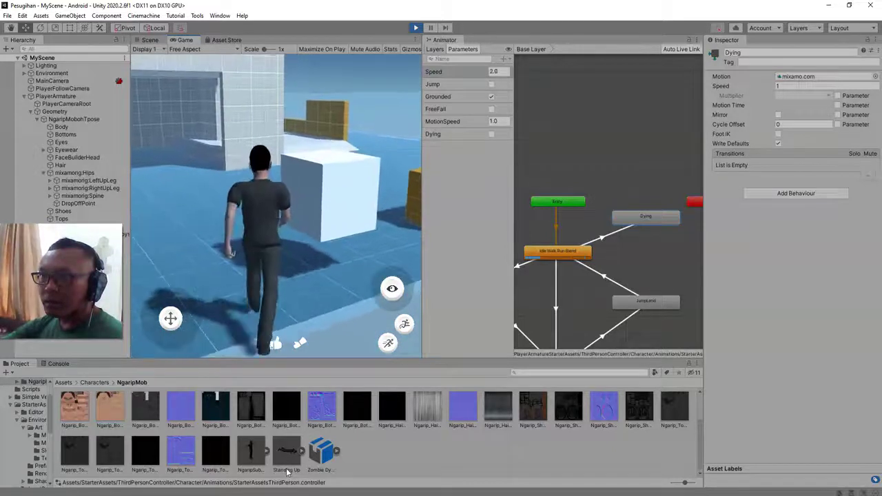
key(a)
key(w)
key(d)
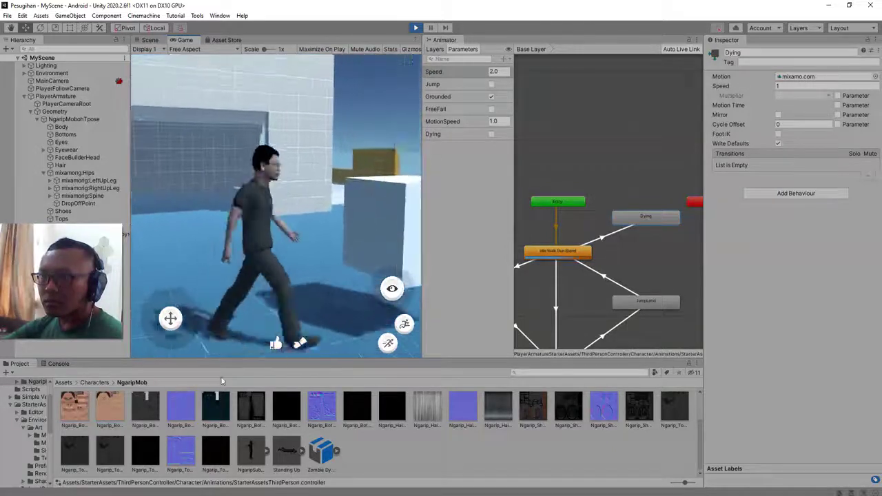
key(s)
key(d)
key(w)
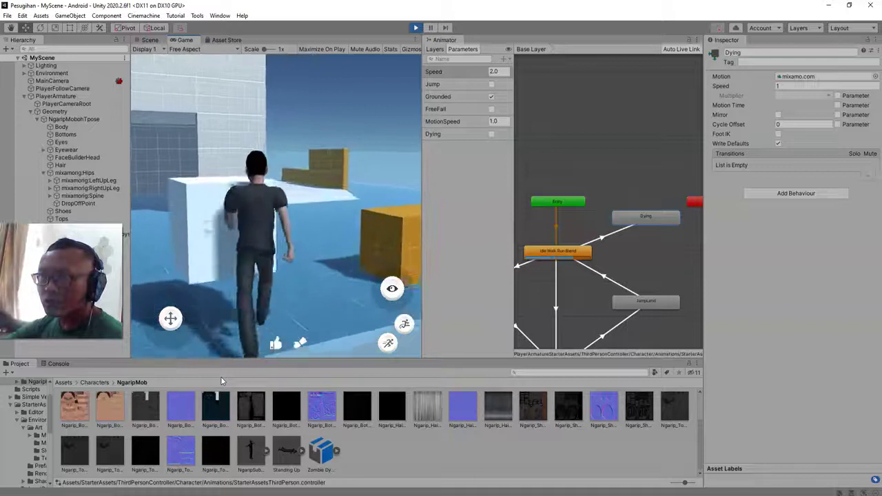
key(k)
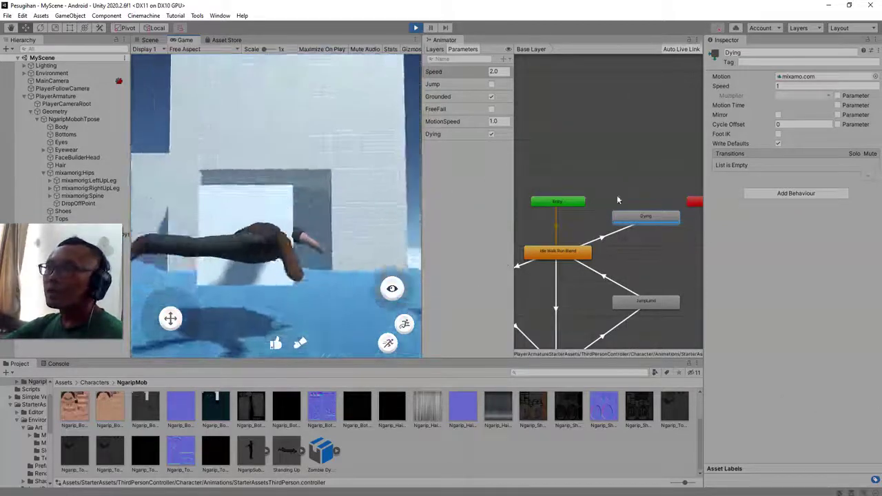
click(416, 29)
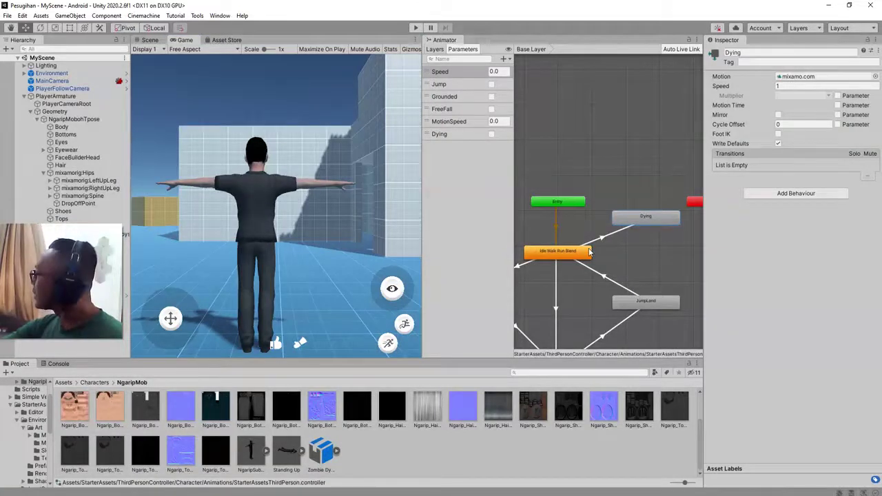
Step: Locate the Dying state's mixamo.com clip in the project, examine its keyframes in the Animation window, and close that window
click(786, 77)
click(499, 410)
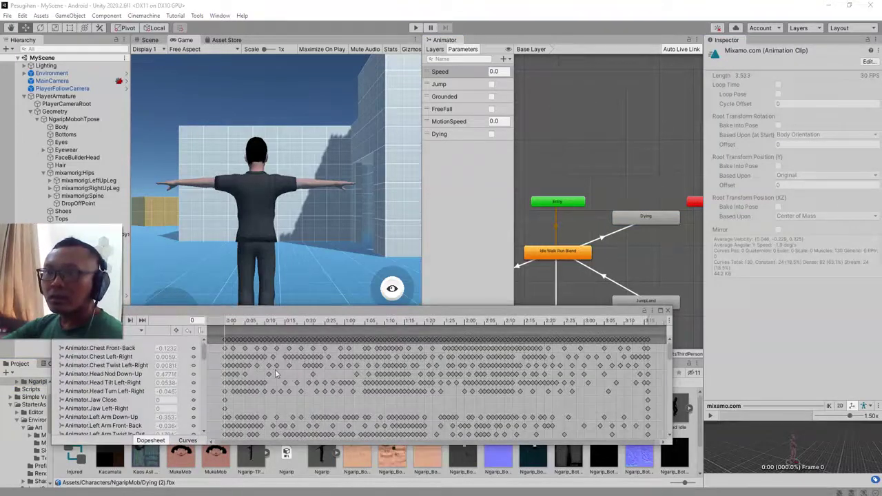
scroll(239, 406, down, 3)
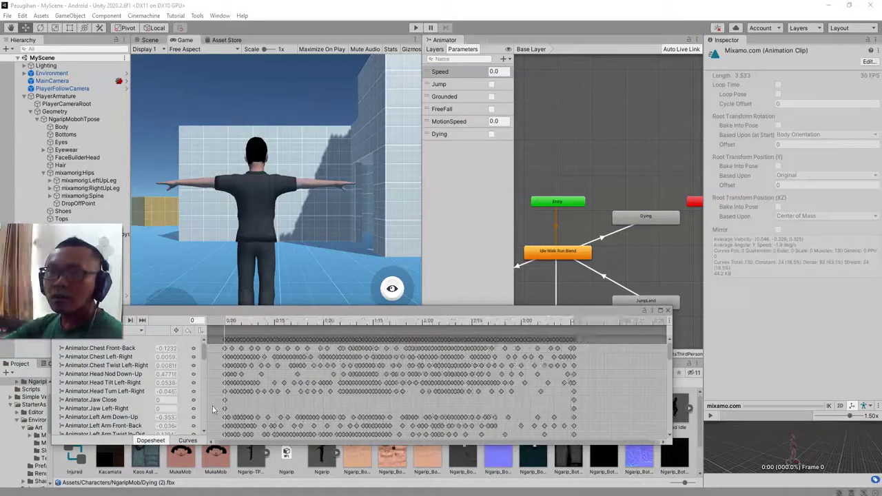
drag(247, 311, 392, 293)
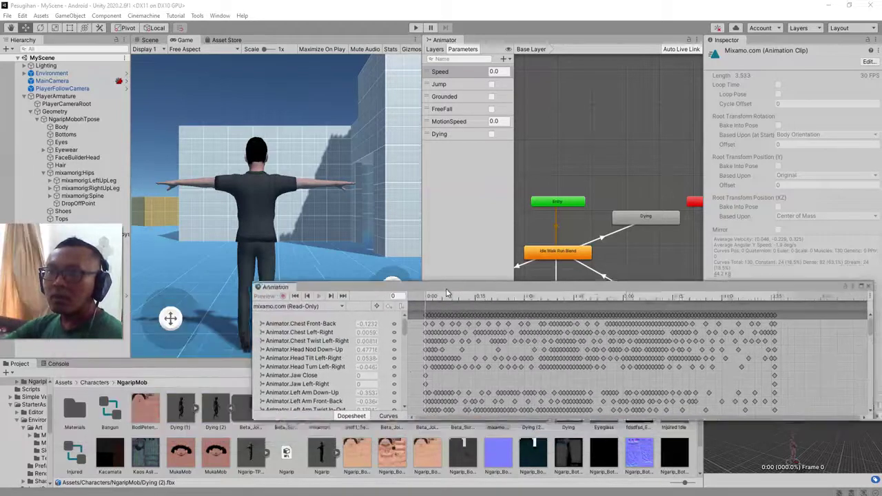
scroll(415, 400, down, 2)
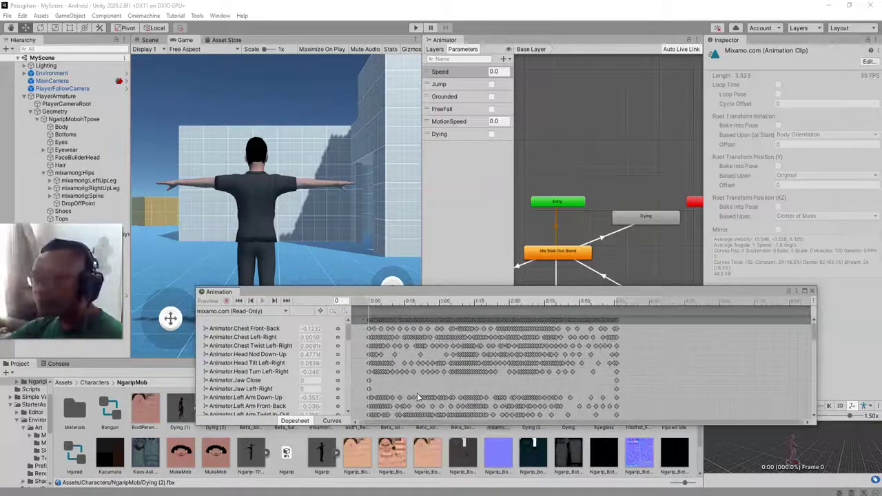
drag(373, 304, 367, 320)
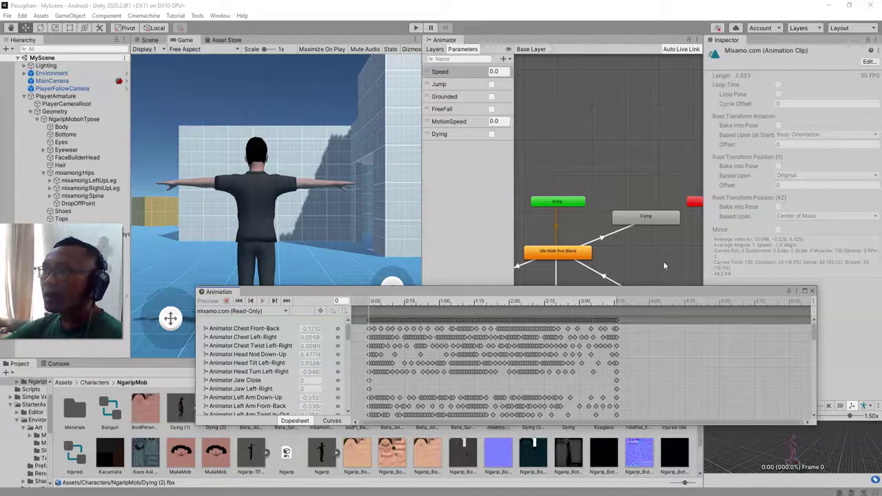
click(813, 291)
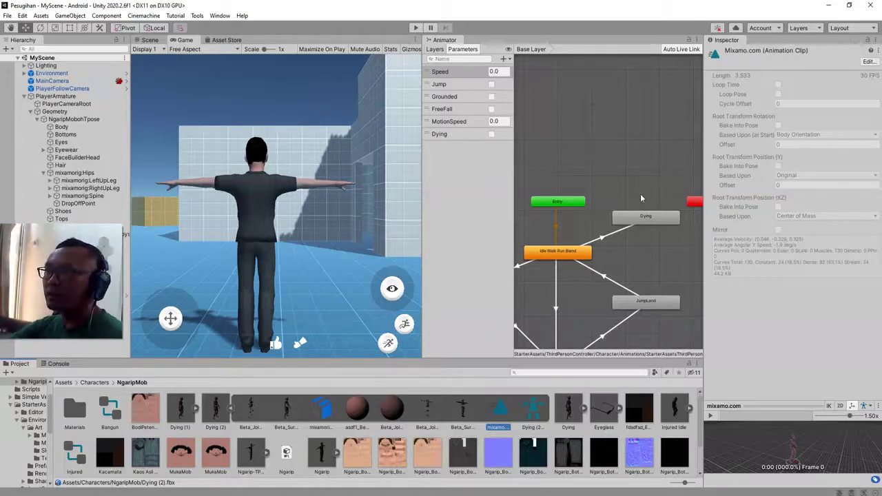
Step: Base the Dying (2) clip's Root Transform Position (Y) on Feet, apply the import settings, and switch to the Scene view
click(642, 218)
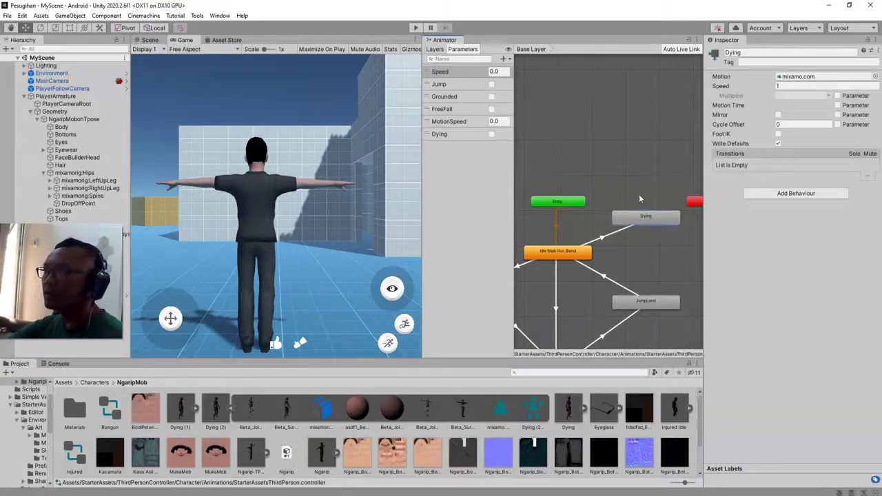
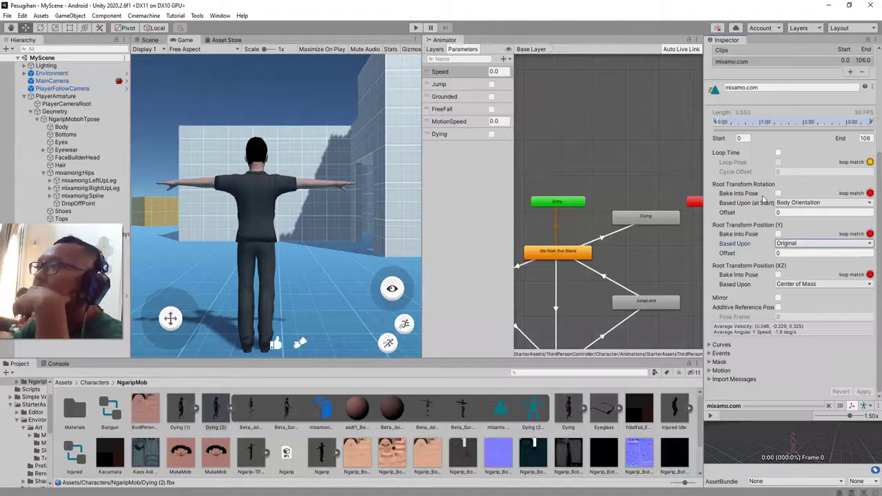
click(798, 244)
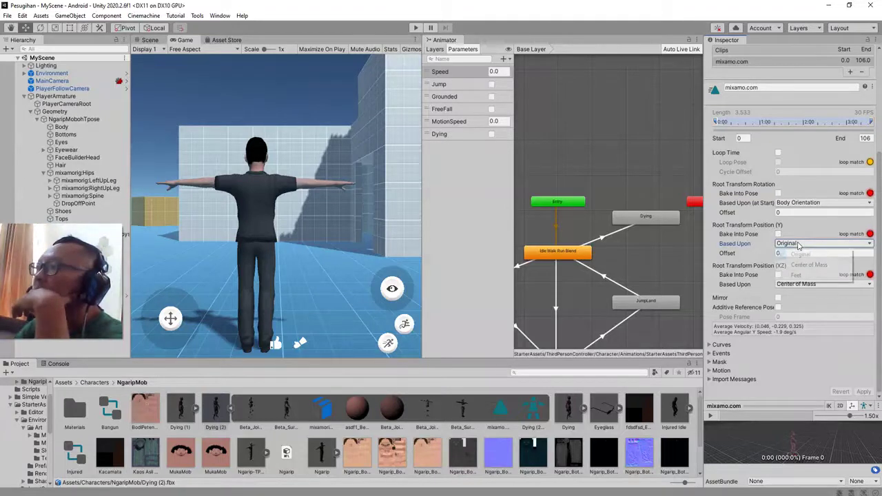
click(759, 228)
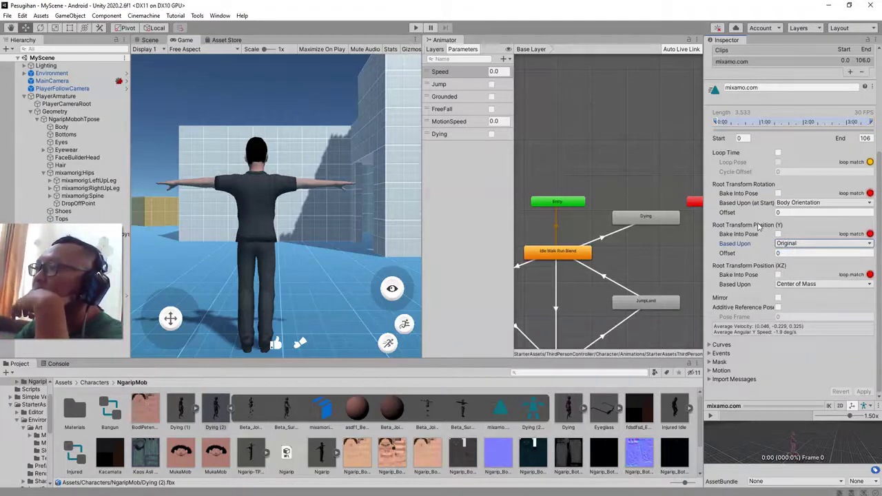
click(789, 243)
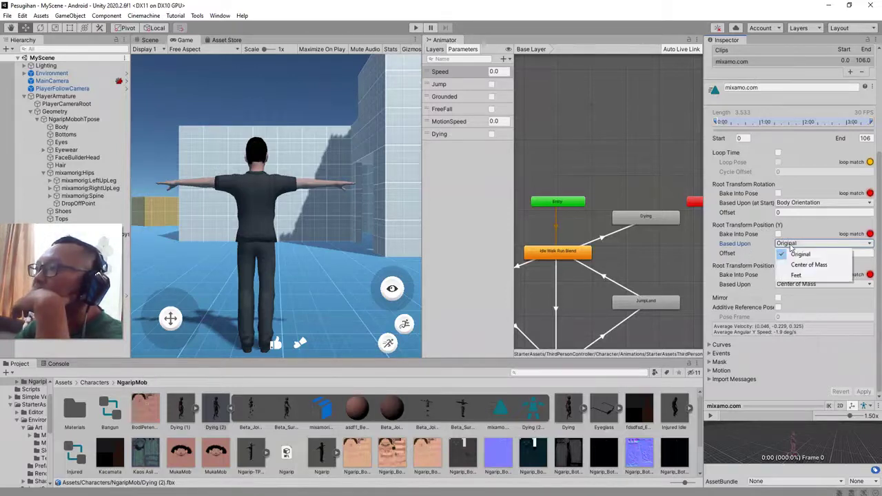
click(797, 275)
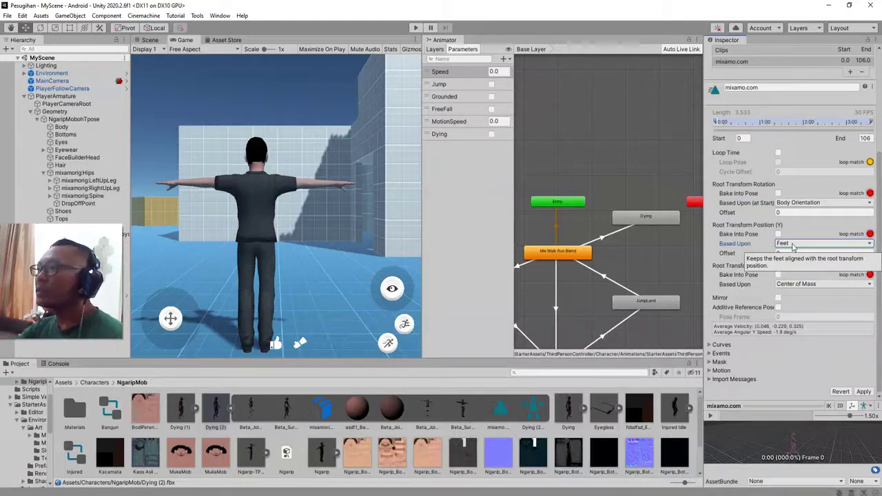
click(863, 392)
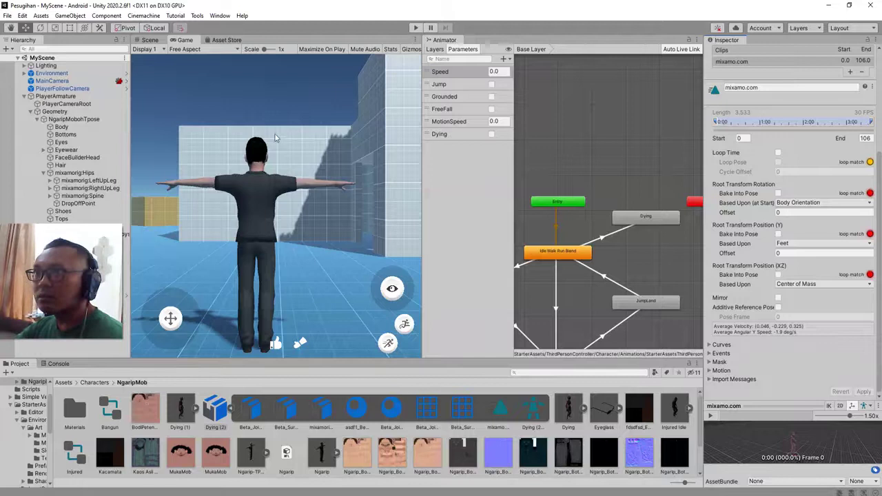
click(150, 40)
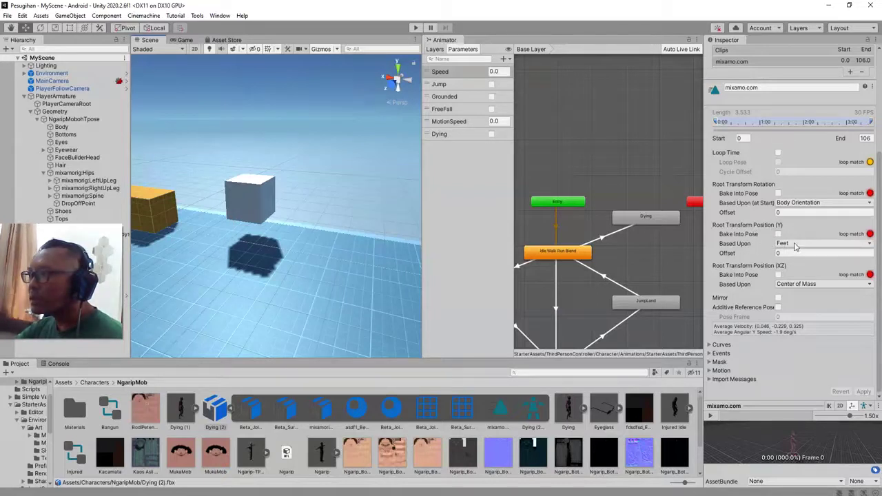
Step: Play-test the Feet-based dying animation by walking the character to the white box, triggering its death, and stopping play mode
click(416, 27)
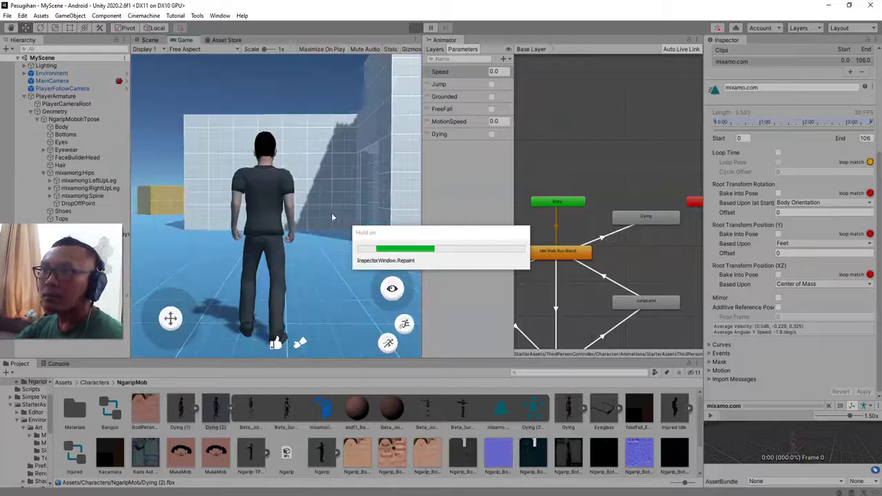
key(w)
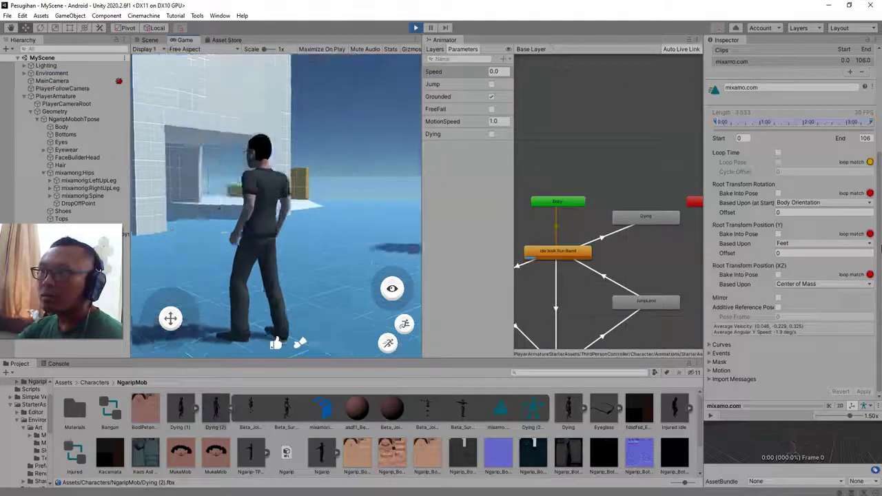
key(d)
key(d)
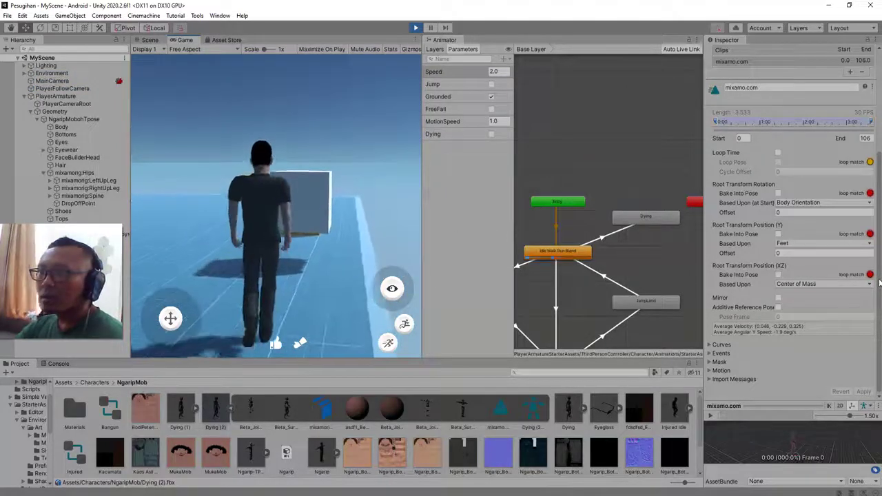
key(w)
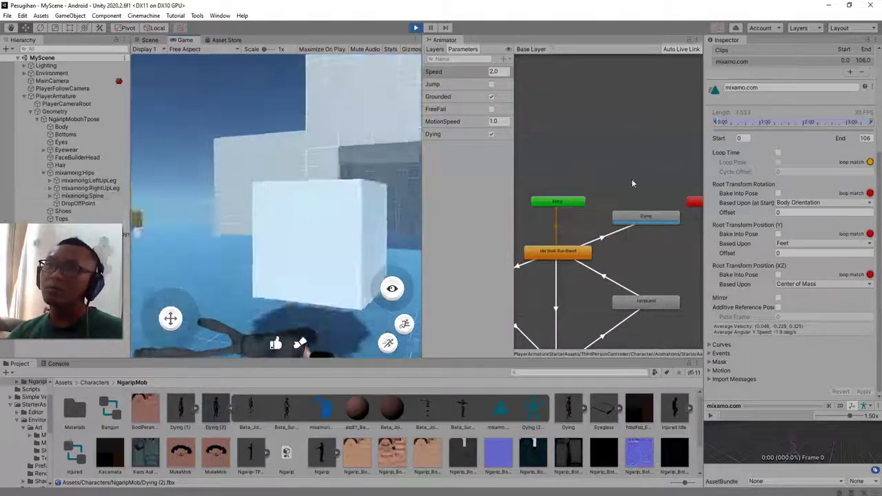
click(416, 28)
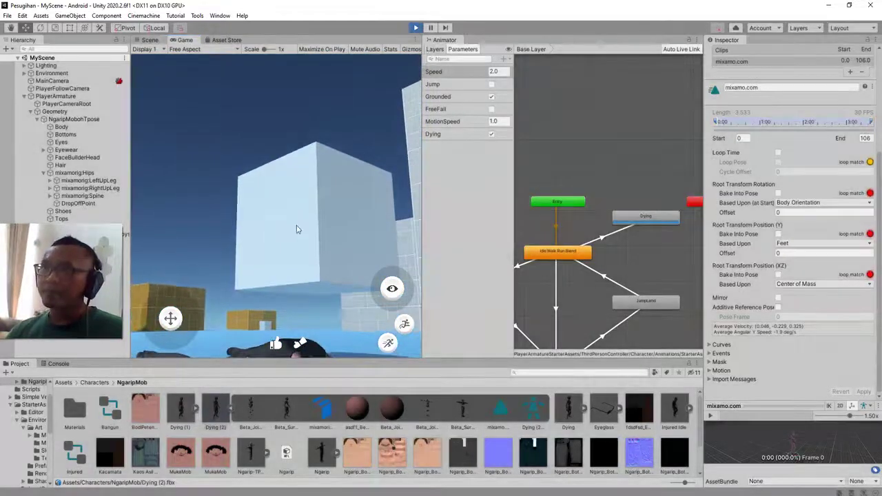
Step: Examine the character, camera, and surrounding boxes in the Scene view from several angles and distances
scroll(310, 279, down, 6)
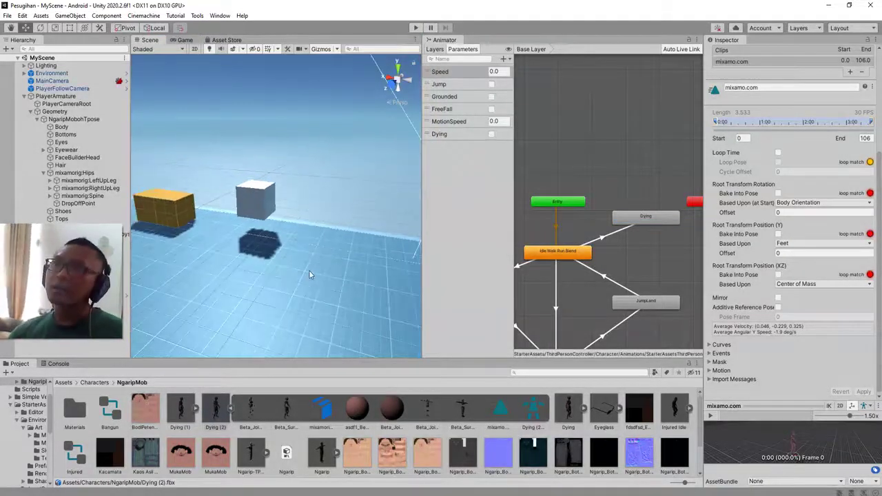
alt+drag(315, 283, 263, 276)
scroll(265, 283, down, 3)
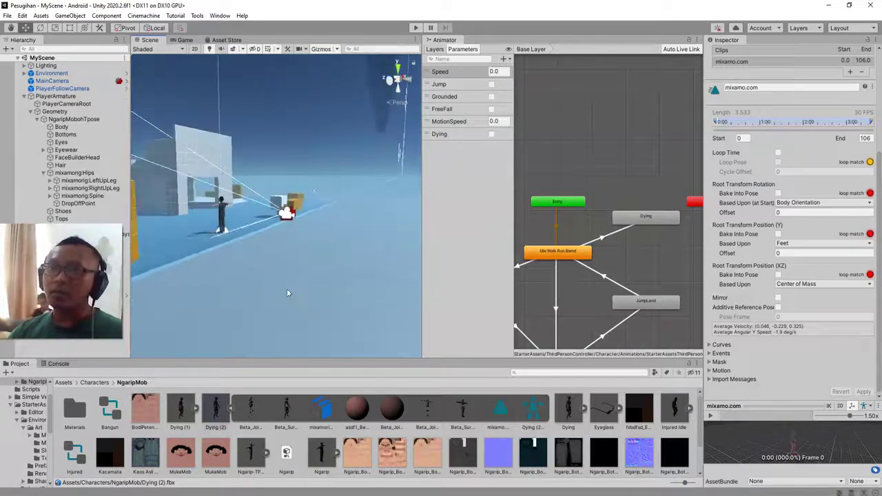
right_drag(261, 293, 366, 281)
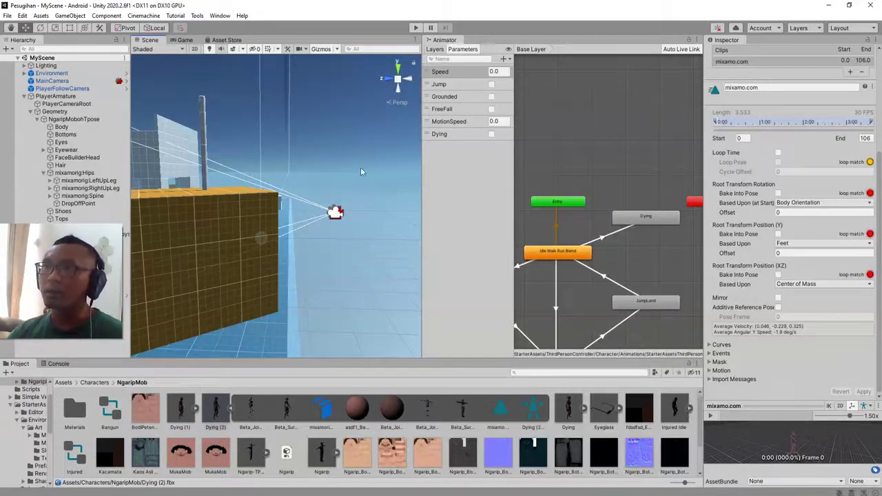
scroll(315, 277, down, 5)
alt+drag(315, 277, 271, 311)
right_drag(271, 311, 290, 246)
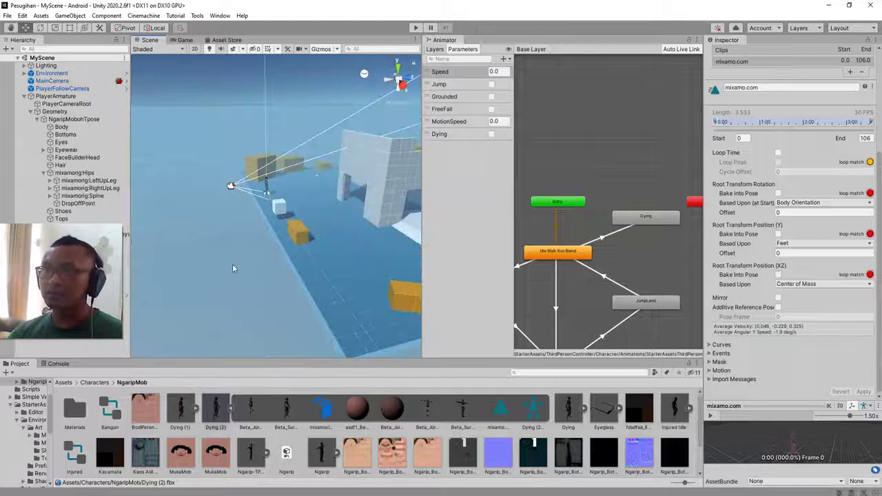